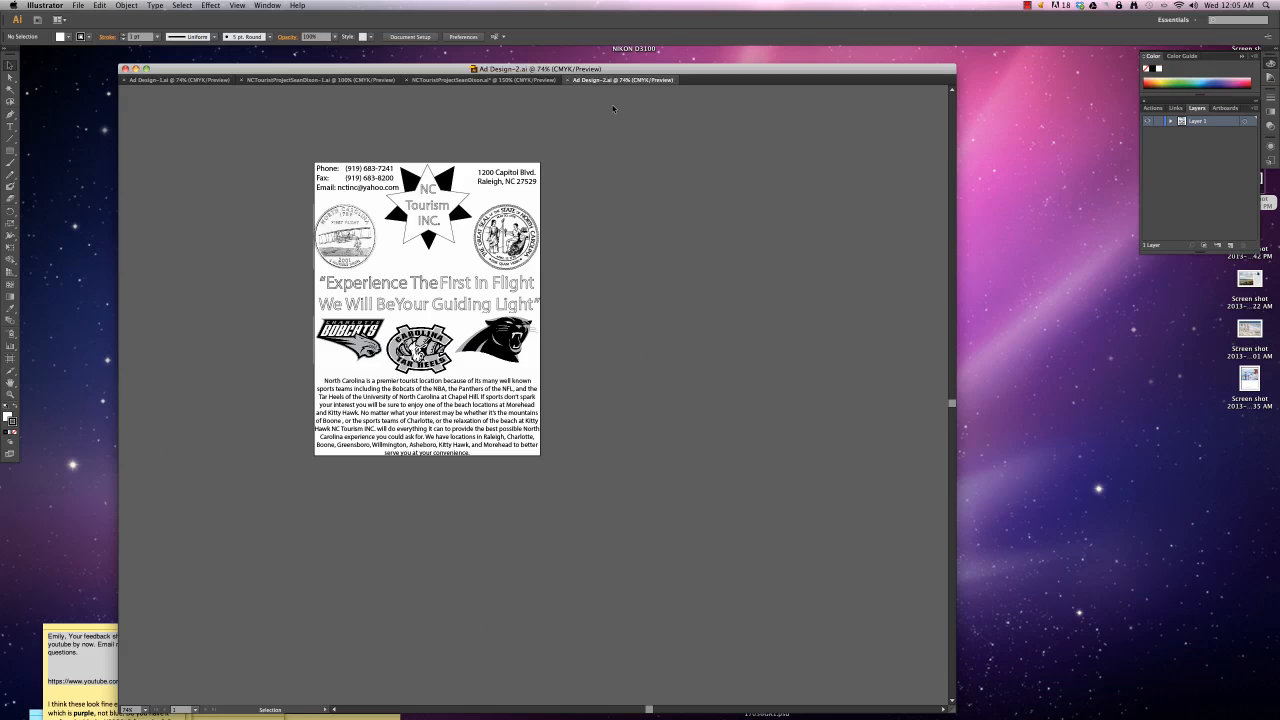
Step: Resize the ad's artboard to 5.5 in wide and 10 in high
{"action": "left_click", "coordinate": [410, 36]}
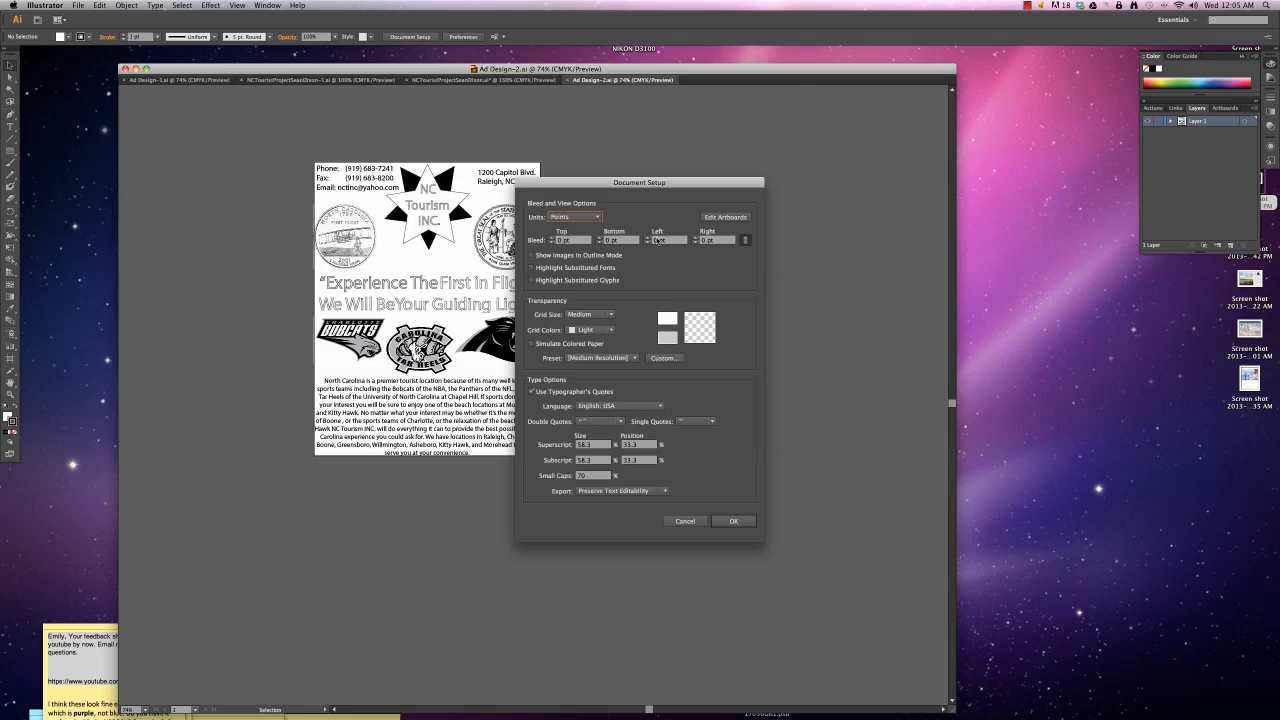
{"action": "key", "text": "Escape"}
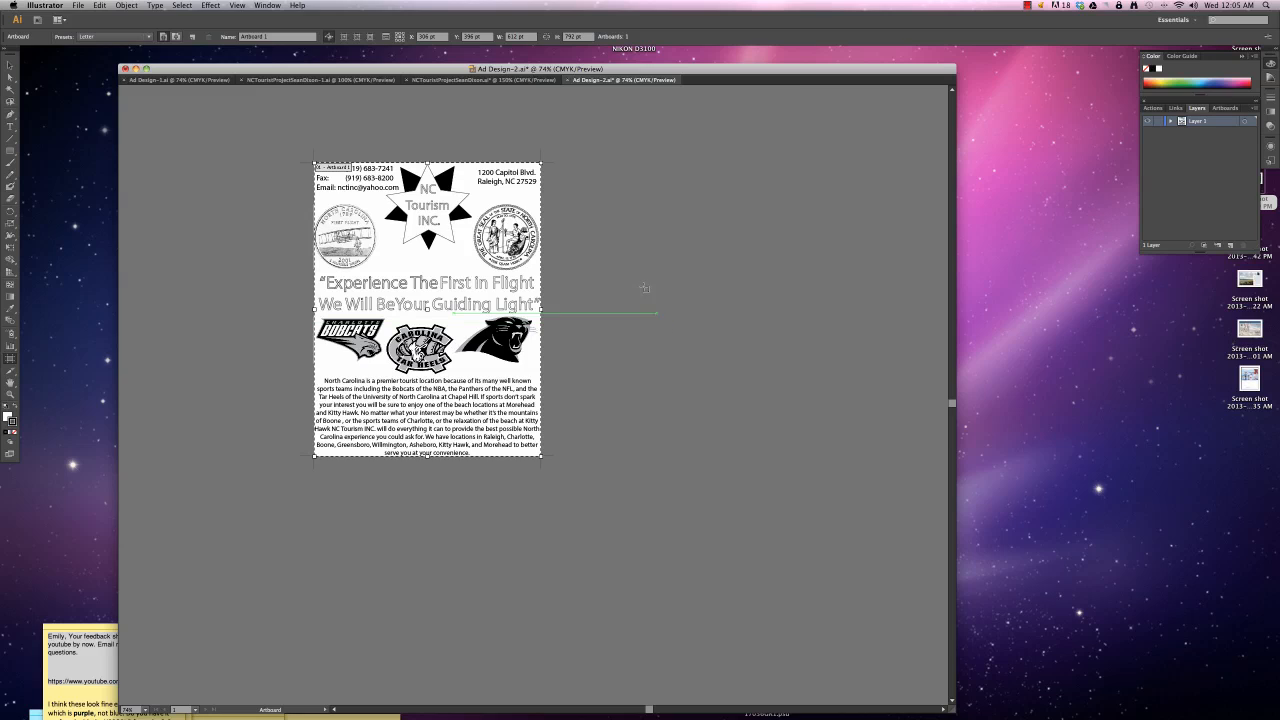
{"action": "key", "text": "Tab"}
{"action": "type", "text": "5.5"}
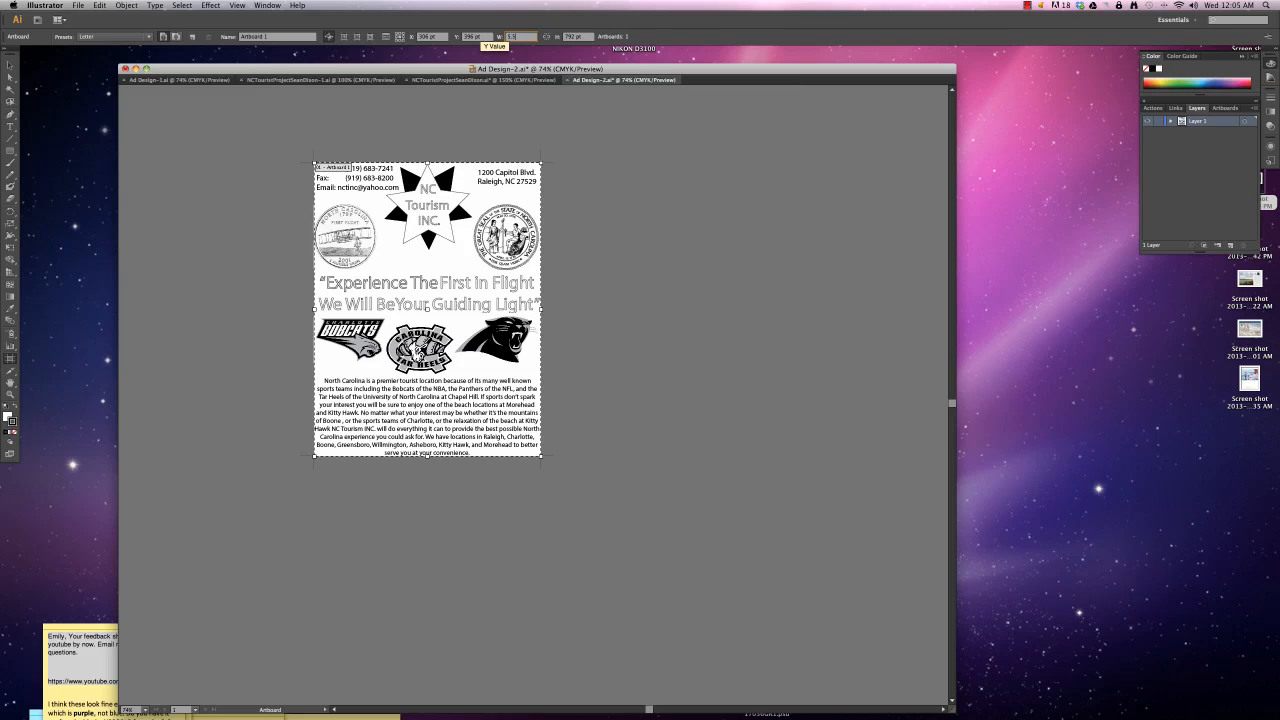
{"action": "type", "text": "in"}
{"action": "key", "text": "Tab"}
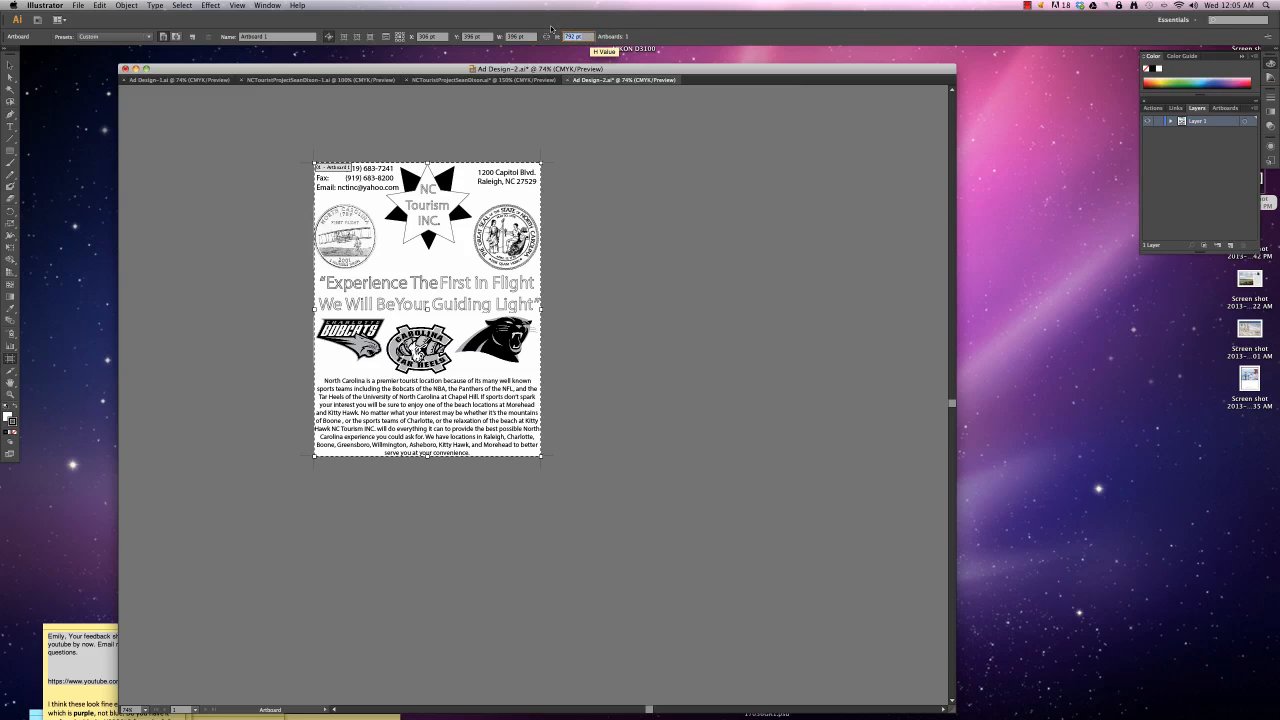
{"action": "type", "text": "10"}
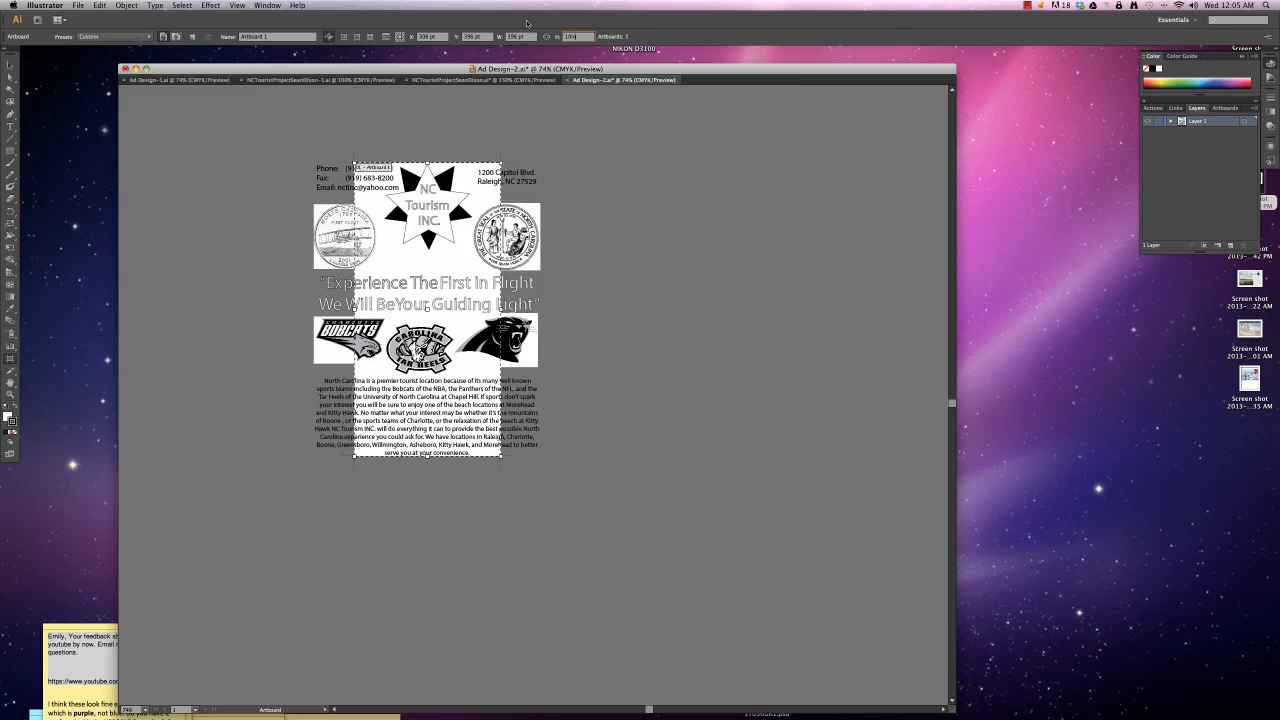
{"action": "type", "text": "in"}
{"action": "key", "text": "Return"}
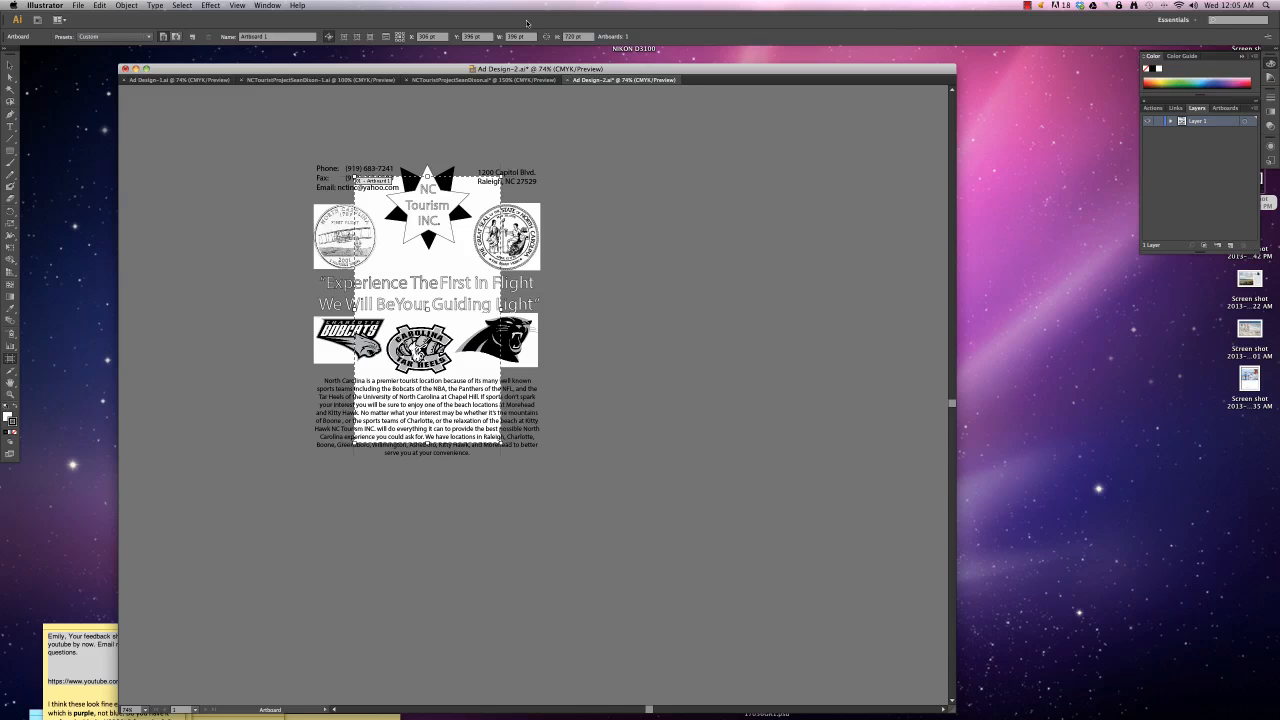
Step: Move the three sports logos, the state seal and the quarter image off the artboard onto the empty canvas to its right
{"action": "left_click", "coordinate": [11, 66]}
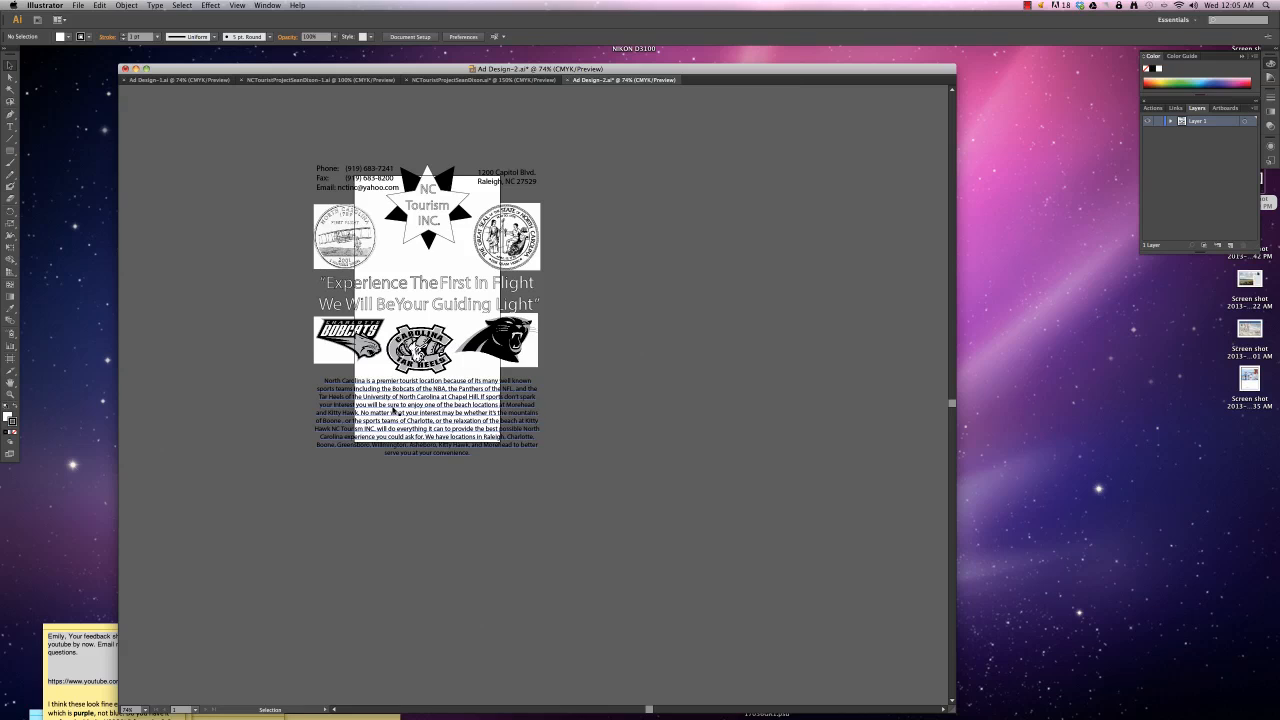
{"action": "left_click_drag", "start_coordinate": [372, 341], "coordinate": [759, 337]}
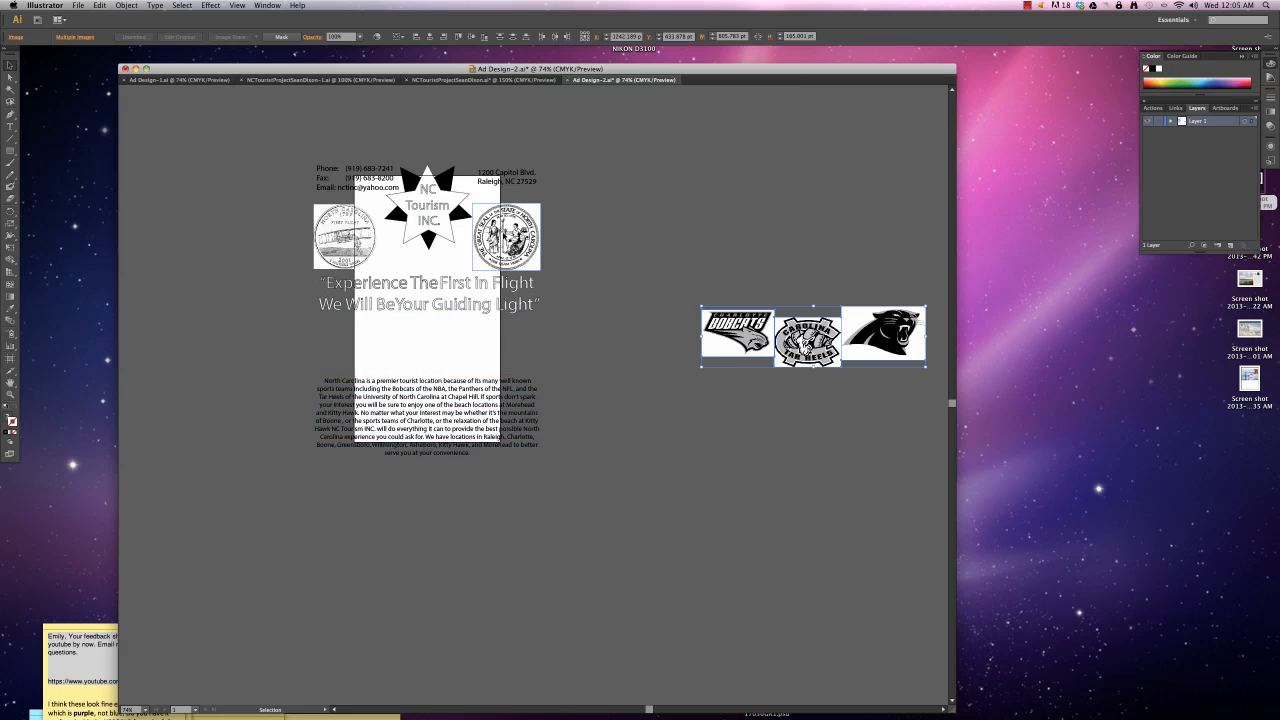
{"action": "left_click_drag", "start_coordinate": [497, 242], "coordinate": [757, 274]}
{"action": "left_click_drag", "start_coordinate": [344, 240], "coordinate": [723, 261]}
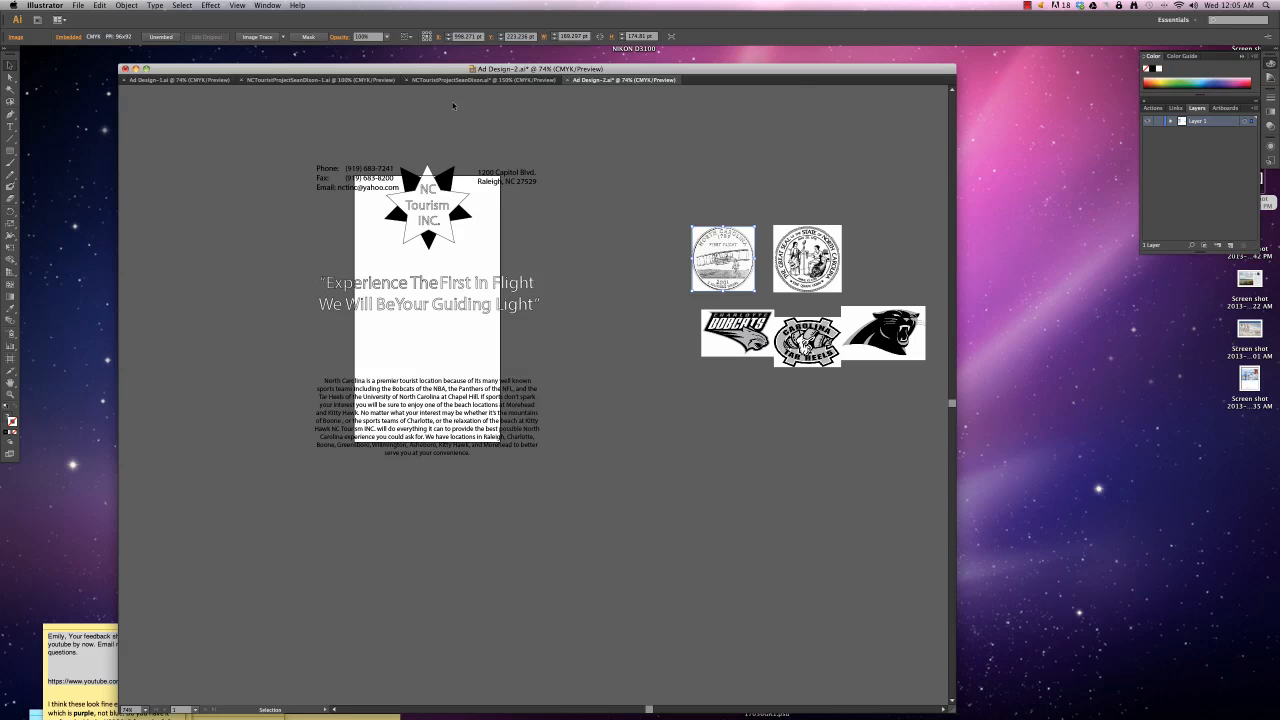
Step: Move the body paragraph up over the headline and place the contact details block at the artboard's lower edge
{"action": "left_click_drag", "start_coordinate": [634, 286], "coordinate": [494, 269]}
{"action": "left_click", "coordinate": [586, 411]}
{"action": "left_click", "coordinate": [466, 417]}
{"action": "left_click", "coordinate": [398, 188]}
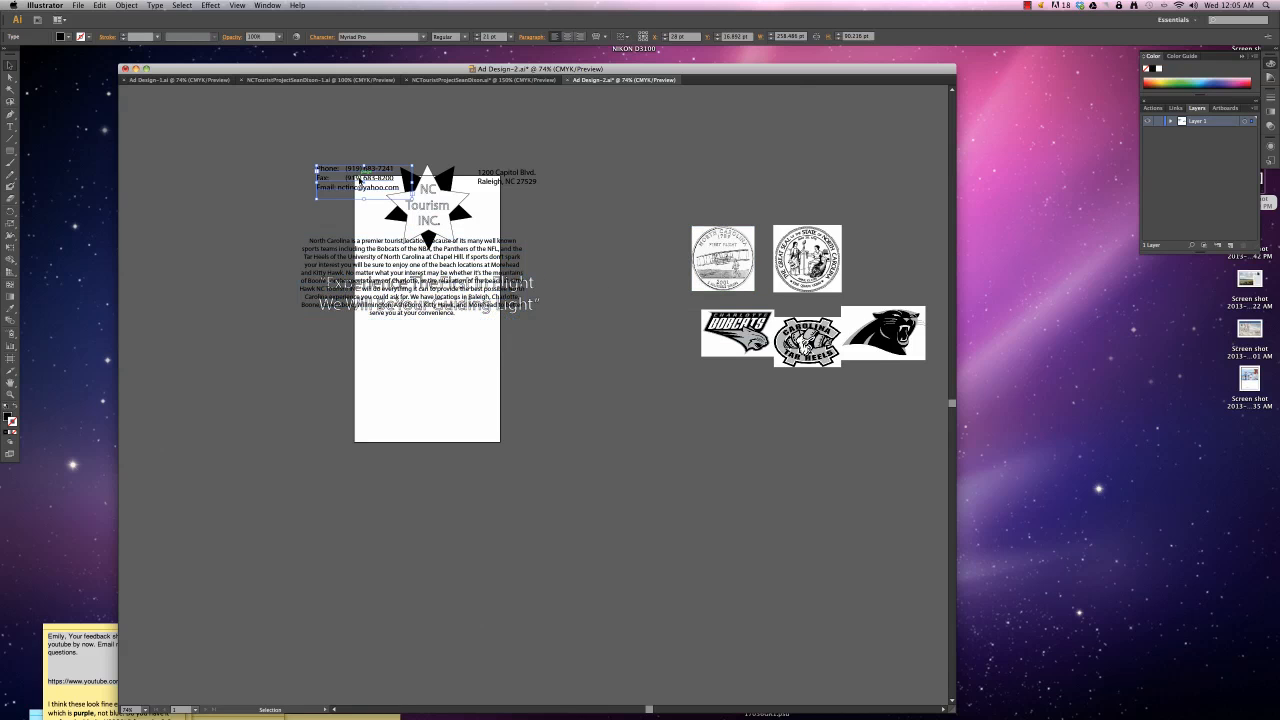
{"action": "left_click_drag", "start_coordinate": [398, 188], "coordinate": [410, 422]}
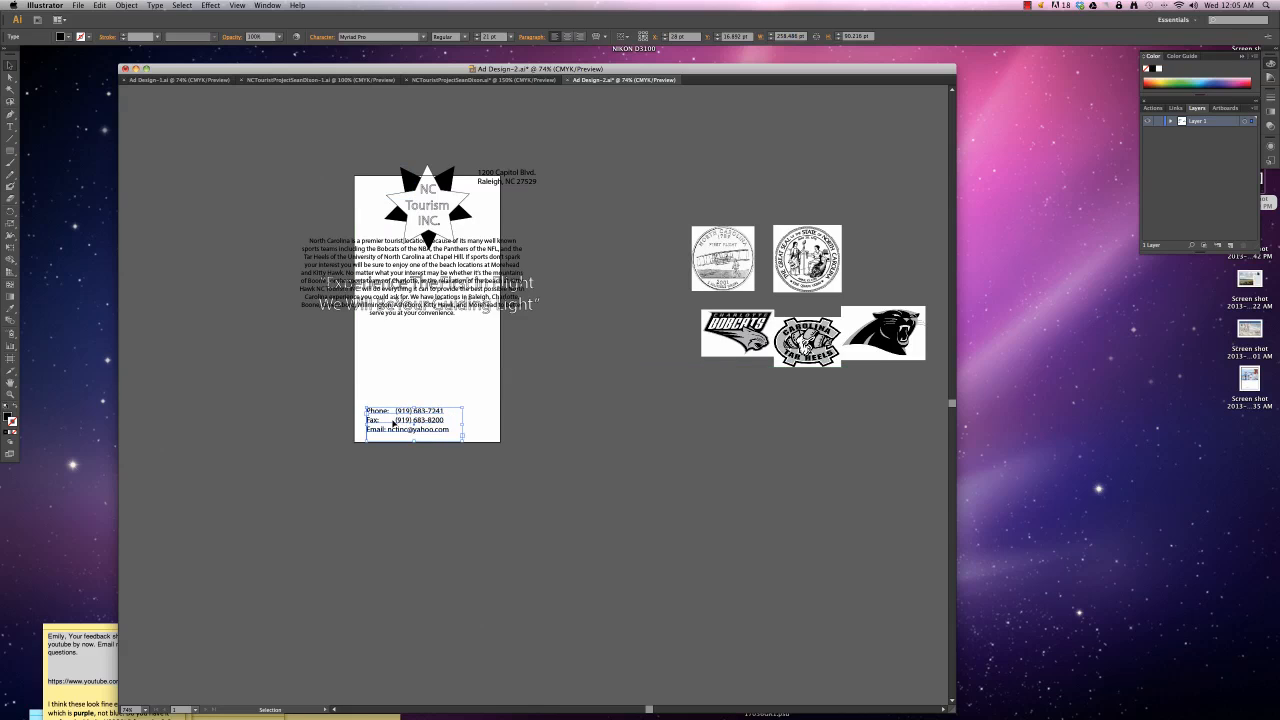
Step: Remove the fax line and the Phone and Email labels, putting the phone number and e-mail on one line
{"action": "double_click", "coordinate": [378, 421]}
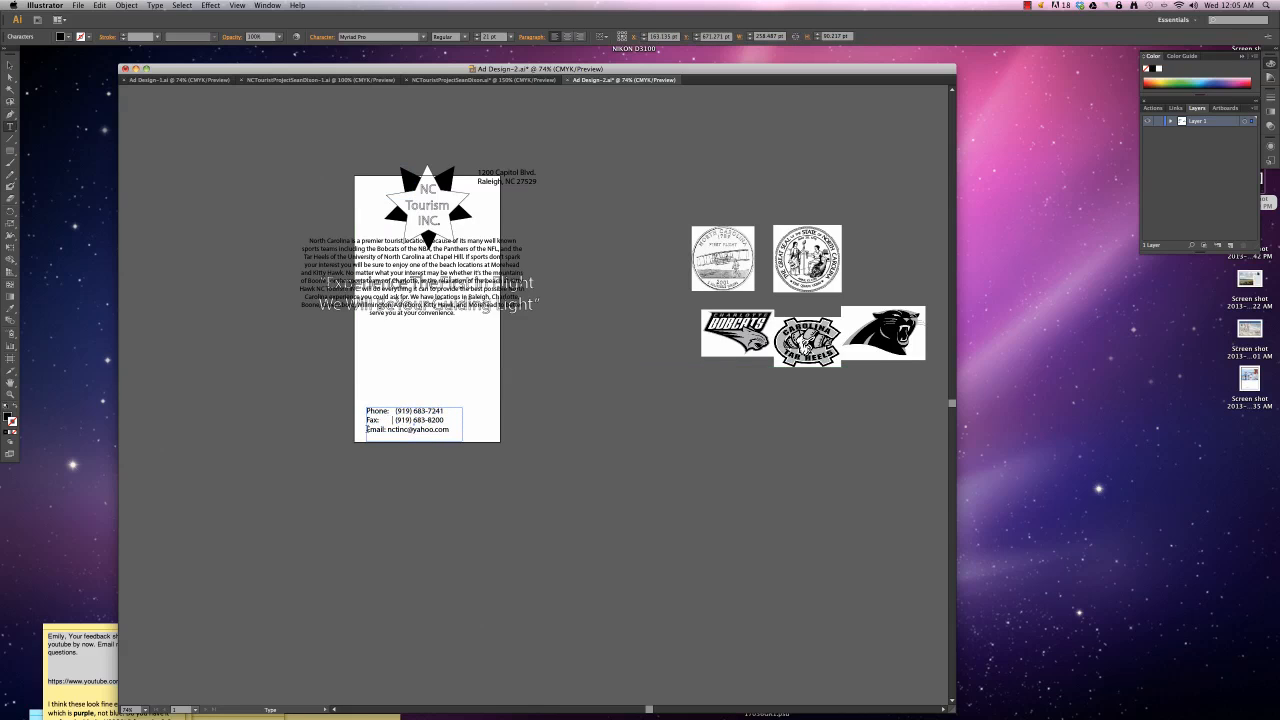
{"action": "left_click_drag", "start_coordinate": [387, 430], "coordinate": [363, 419]}
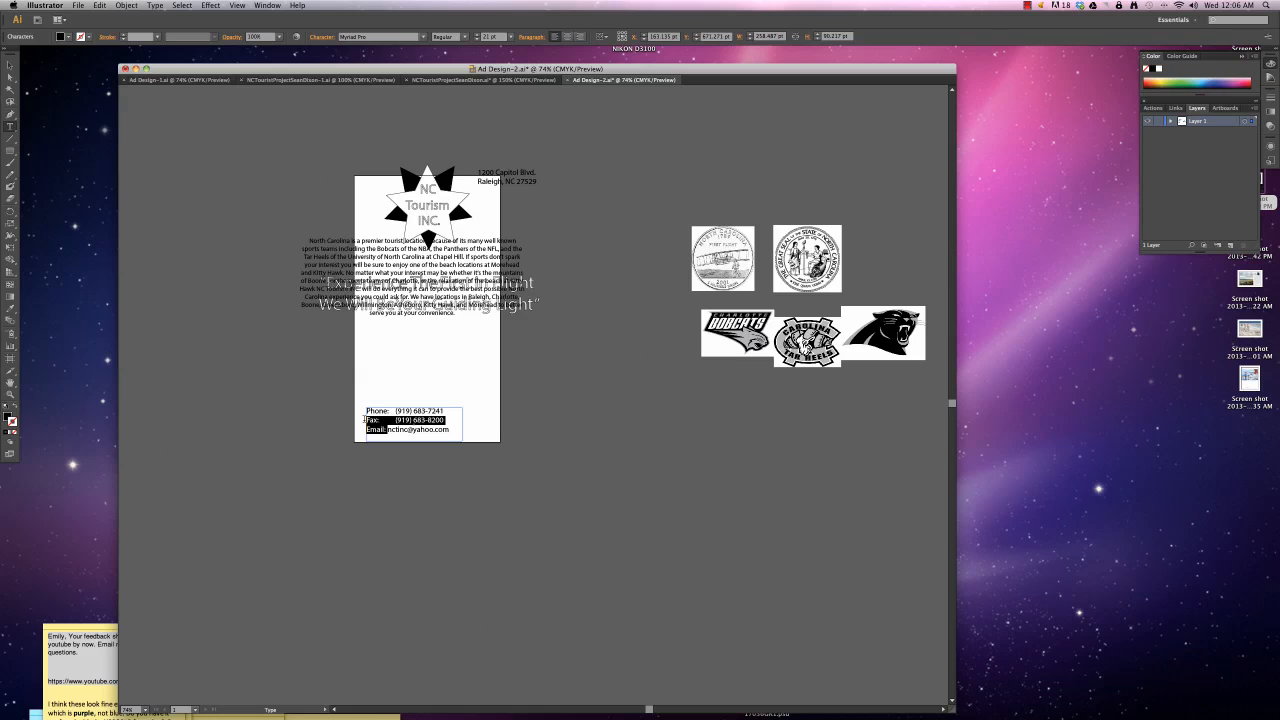
{"action": "key", "text": "BackSpace"}
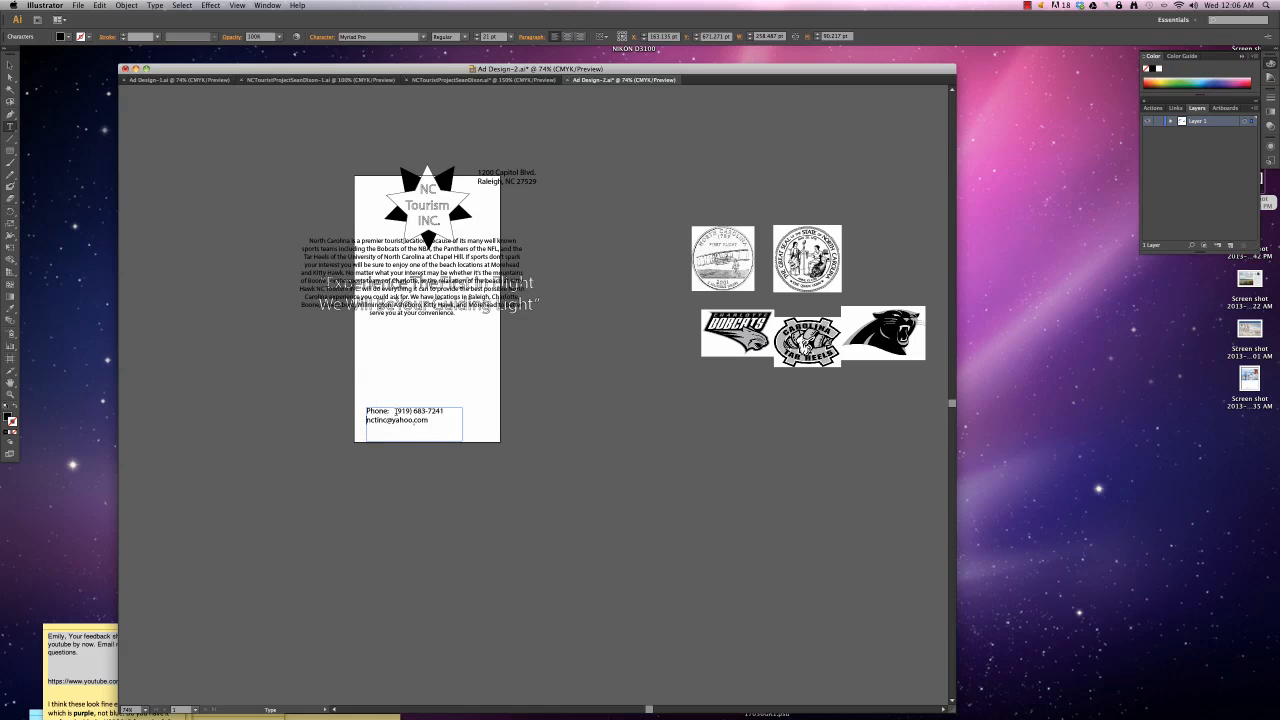
{"action": "left_click_drag", "start_coordinate": [397, 411], "coordinate": [352, 409]}
{"action": "key", "text": "BackSpace"}
{"action": "key", "text": "BackSpace"}
{"action": "left_click", "coordinate": [10, 65]}
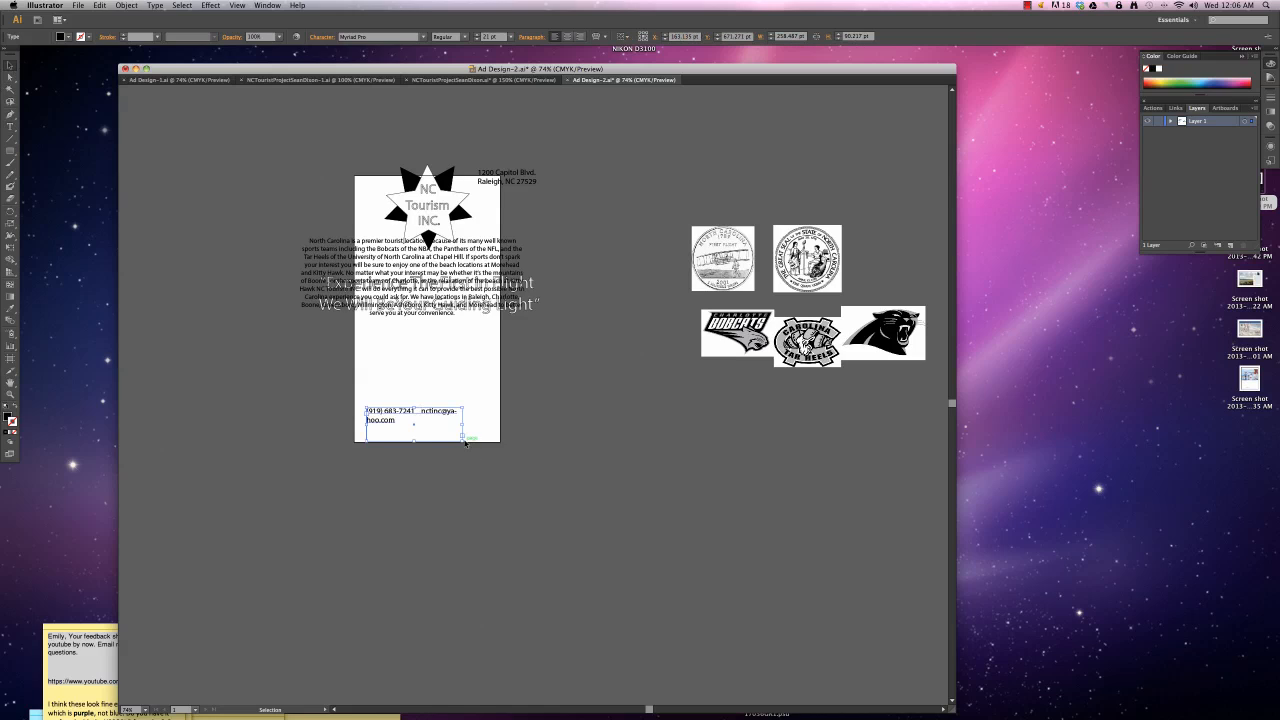
Step: Widen the contact text frame and lower it toward the artboard's bottom edge, and delete the street address block
{"action": "left_click_drag", "start_coordinate": [462, 440], "coordinate": [522, 443]}
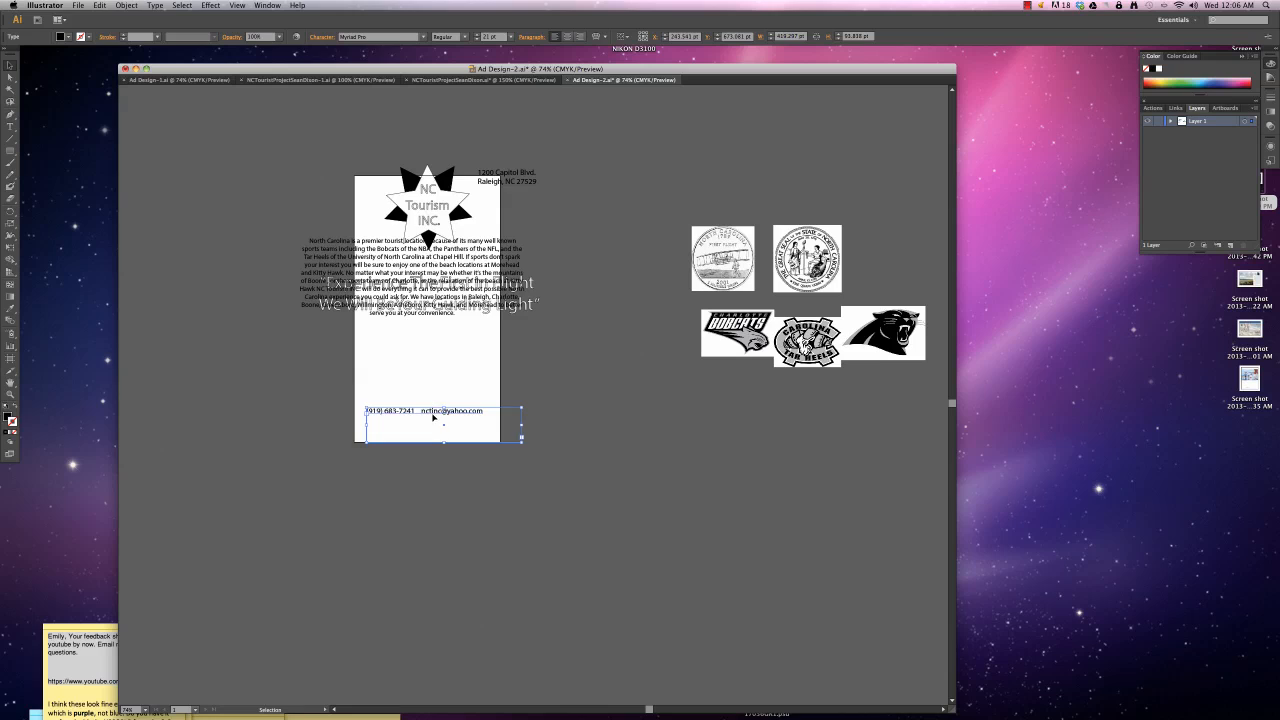
{"action": "left_click_drag", "start_coordinate": [433, 418], "coordinate": [433, 435]}
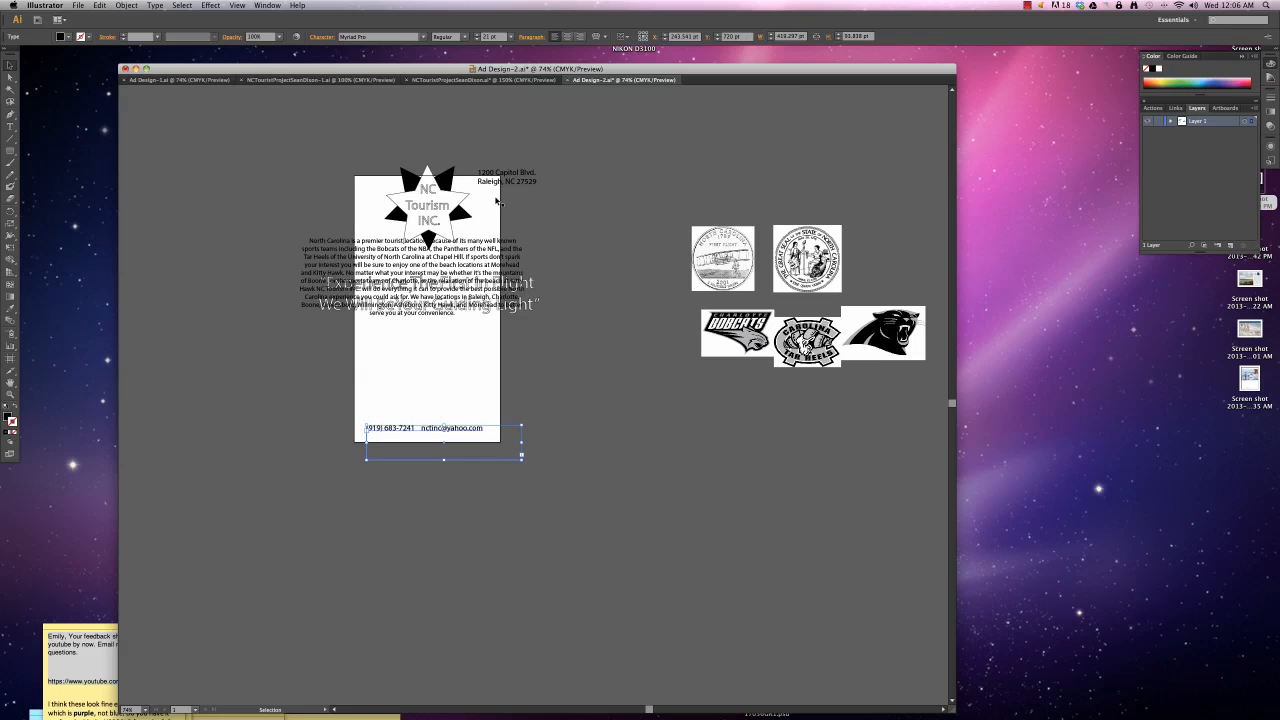
{"action": "left_click", "coordinate": [497, 184]}
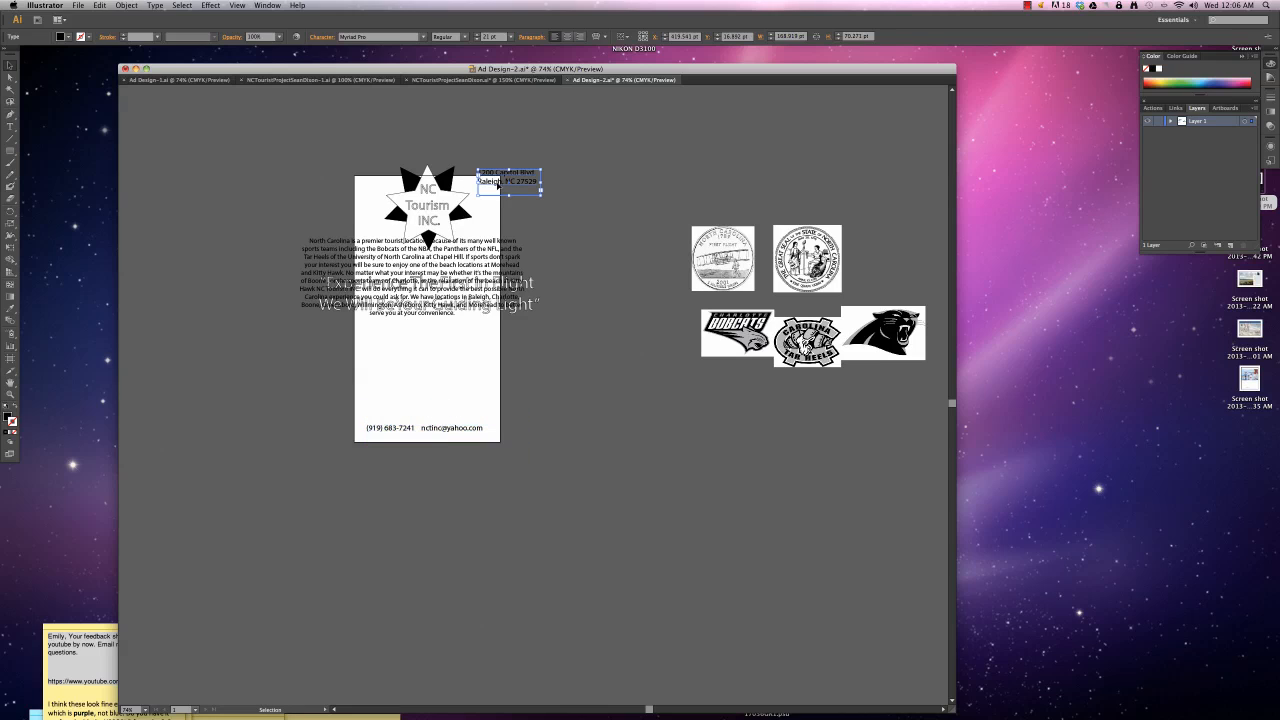
{"action": "key", "text": "Delete"}
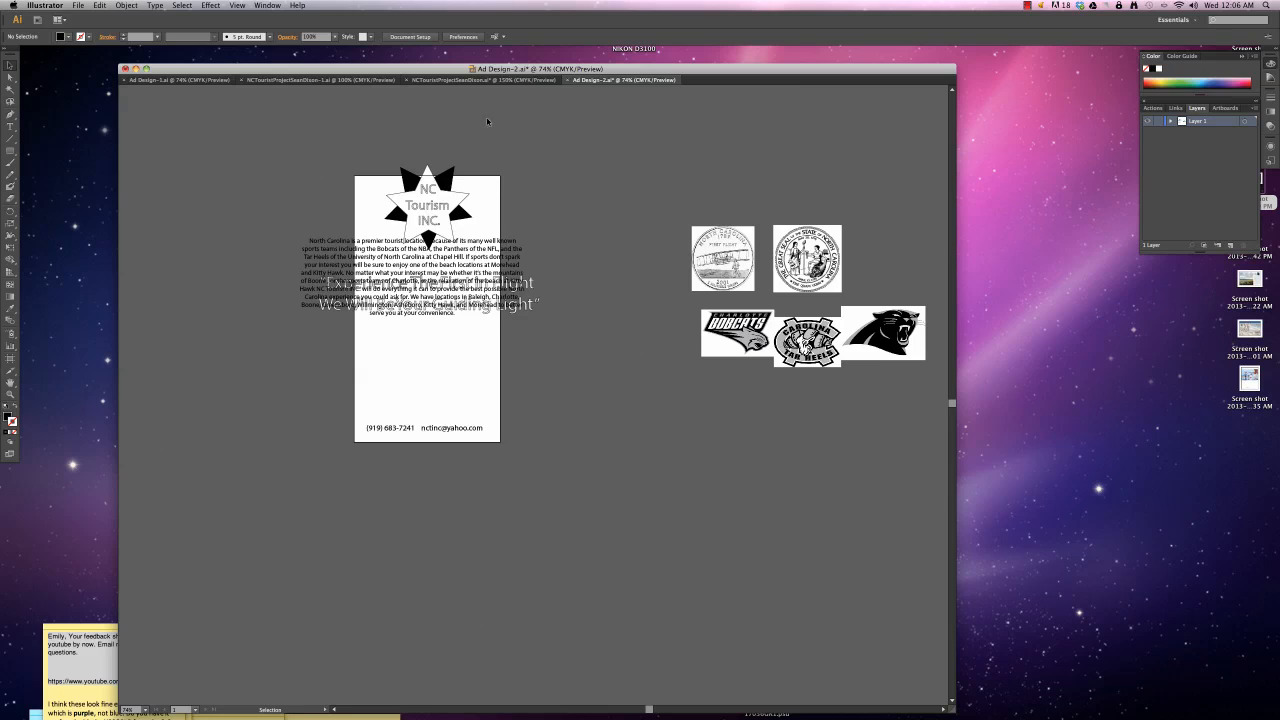
{"action": "double_click", "coordinate": [451, 429]}
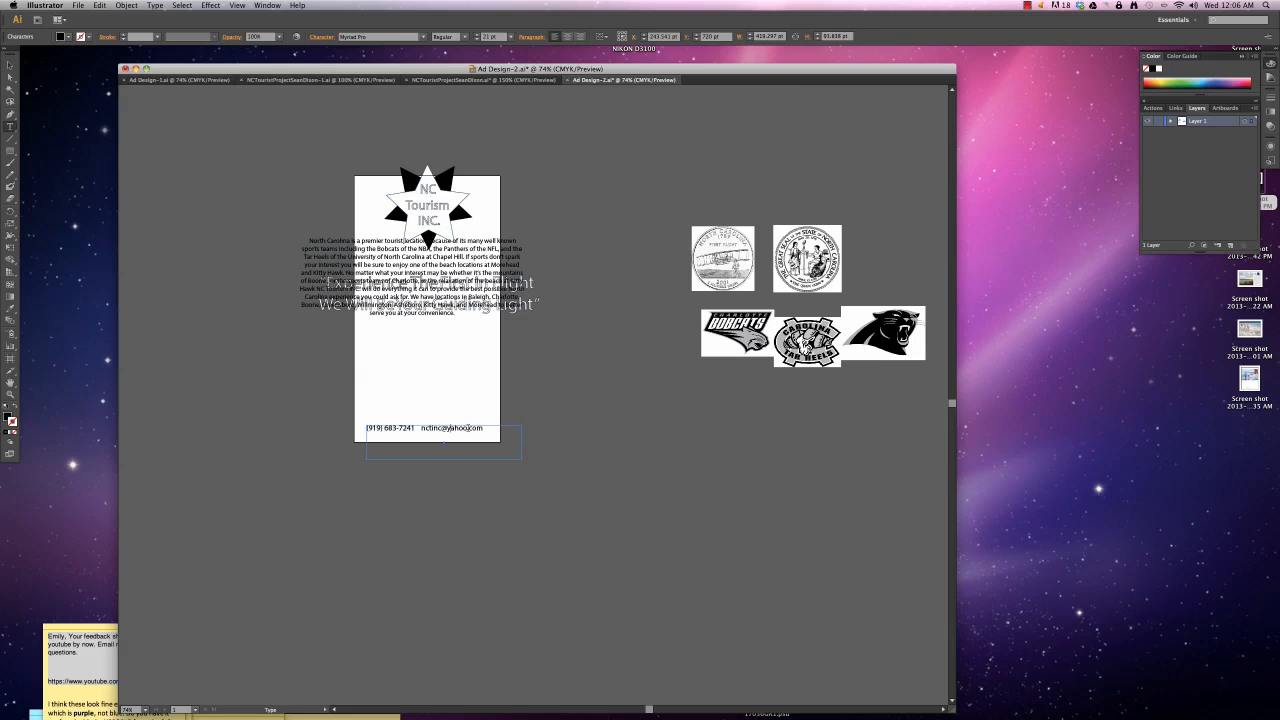
{"action": "left_click_drag", "start_coordinate": [469, 428], "coordinate": [441, 428]}
{"action": "key", "text": "BackSpace"}
{"action": "type", "text": "."}
{"action": "left_click", "coordinate": [421, 428]}
{"action": "type", "text": "www."}
{"action": "left_click", "coordinate": [10, 65]}
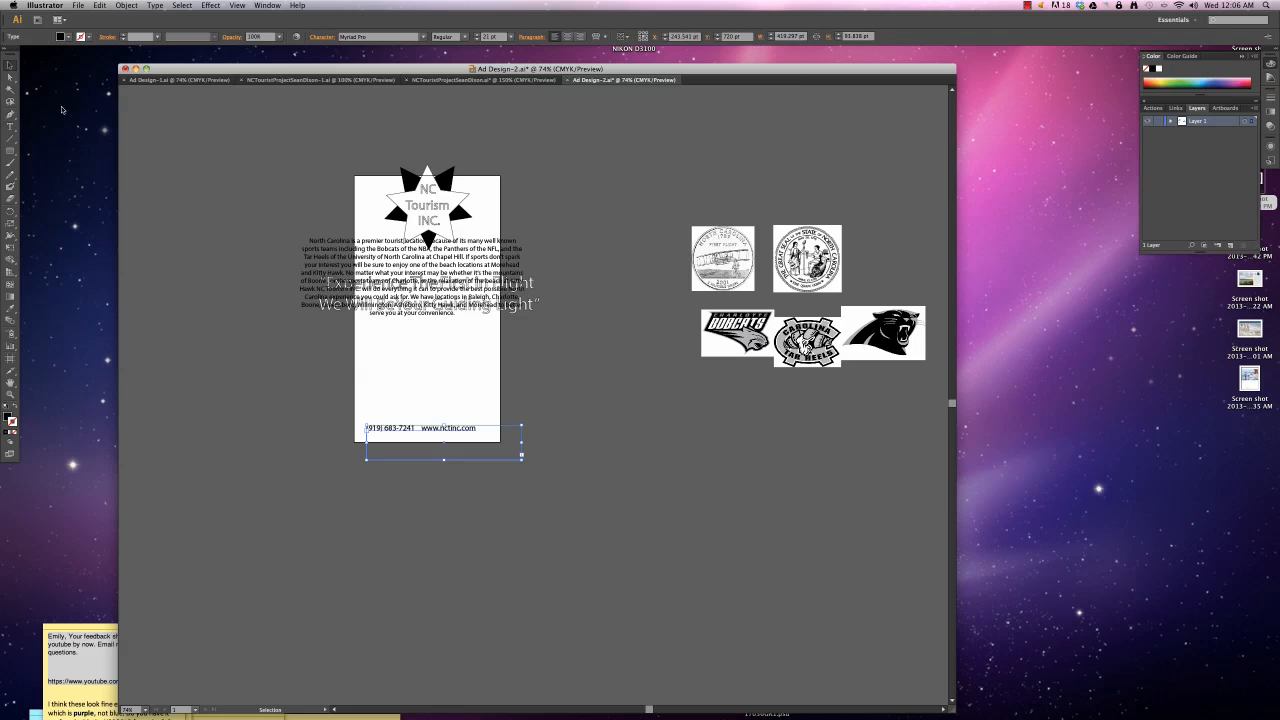
Step: Move the NC Tourism INC. star logo down to just above the contact line
{"action": "left_click", "coordinate": [436, 218]}
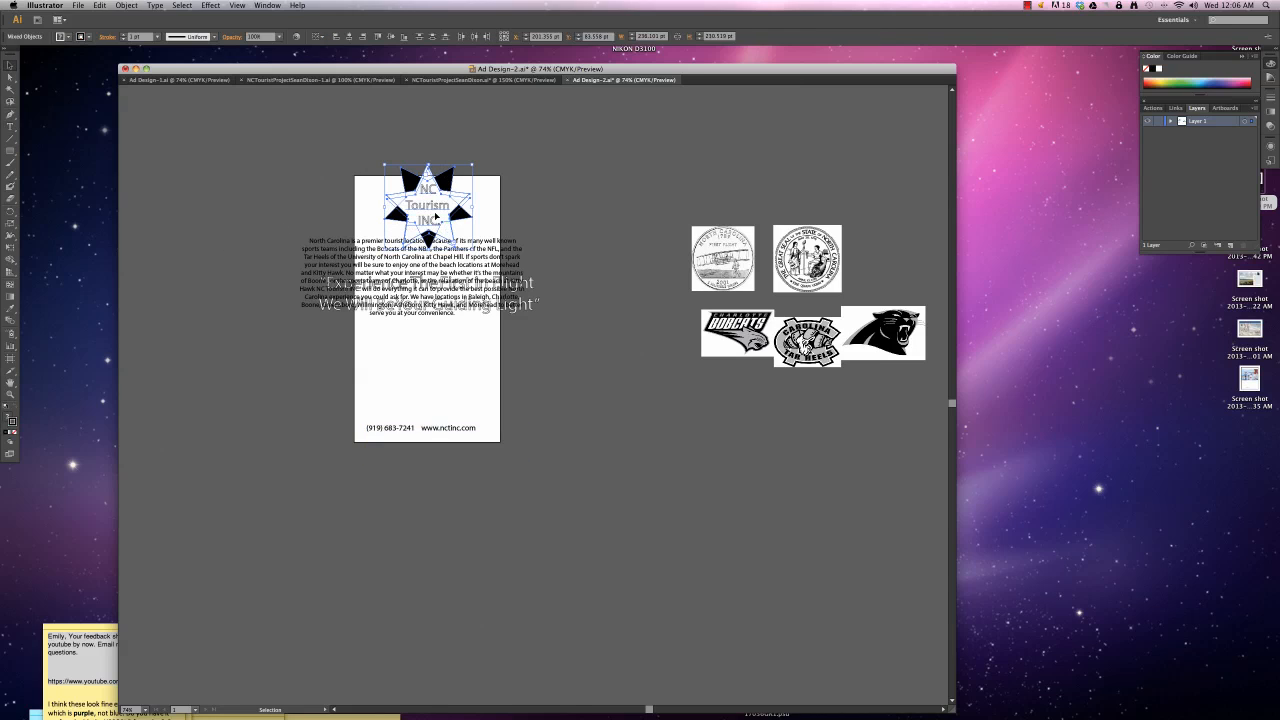
{"action": "left_click_drag", "start_coordinate": [436, 218], "coordinate": [453, 379]}
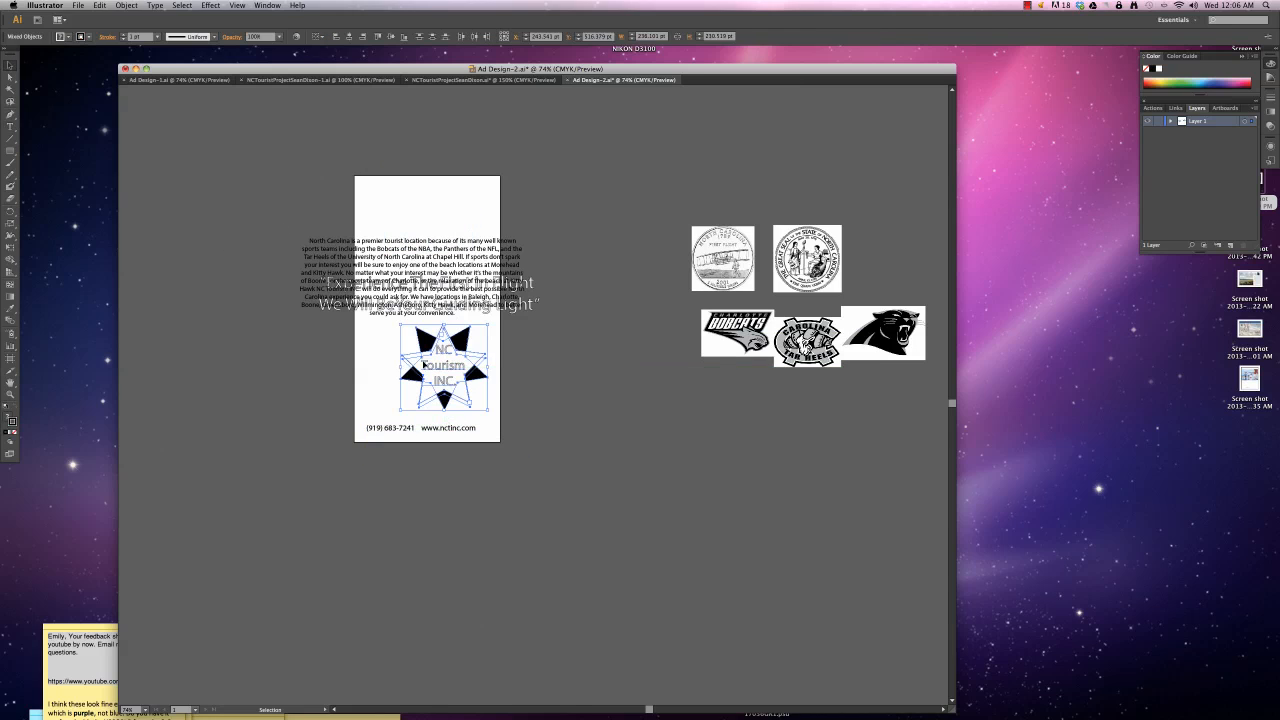
{"action": "key", "text": "a"}
{"action": "left_click_drag", "start_coordinate": [398, 326], "coordinate": [423, 360]}
Step: Switch to Safari, shift its window clear of the ad and open a new tab
{"action": "mouse_move", "coordinate": [245, 705]}
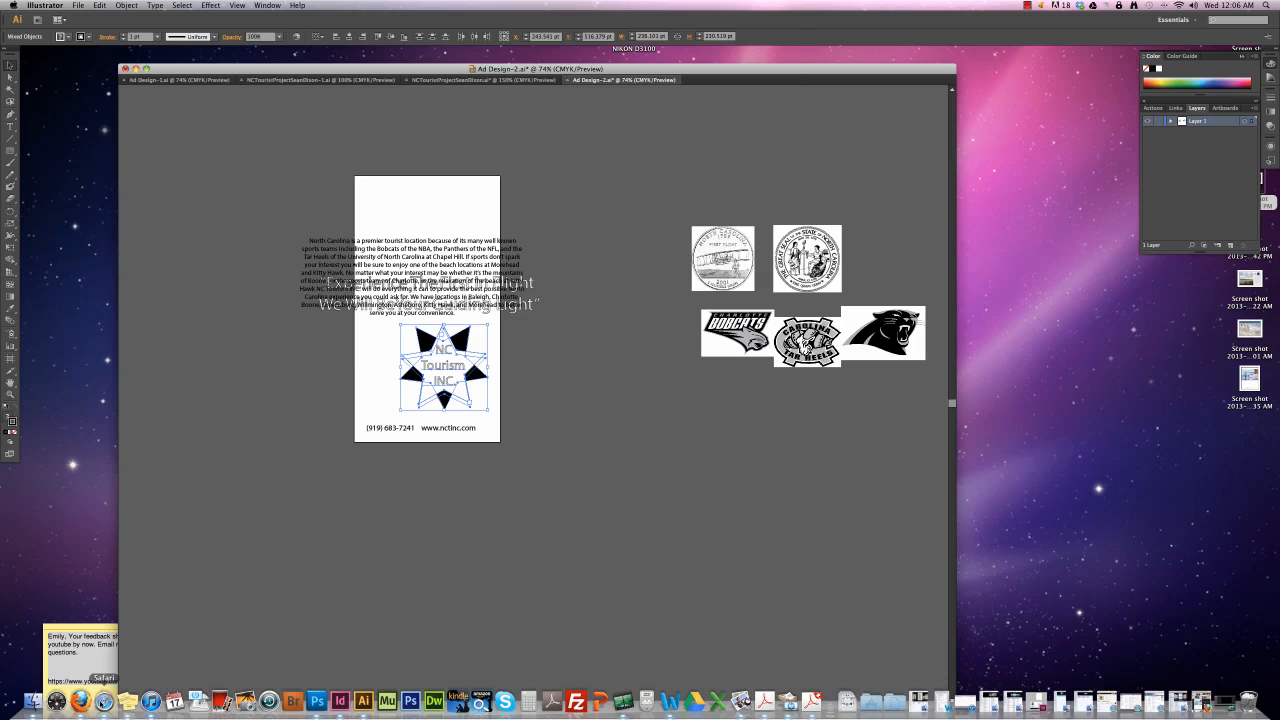
{"action": "left_click", "coordinate": [104, 701]}
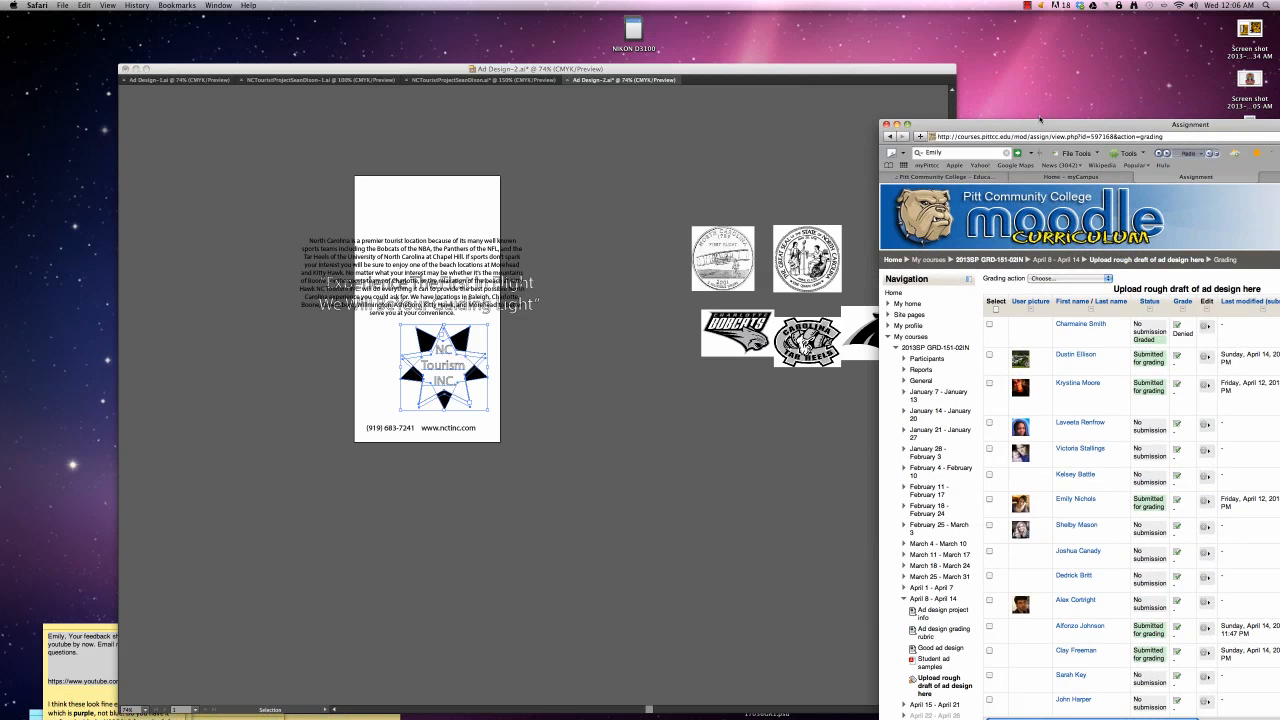
{"action": "left_click_drag", "start_coordinate": [1040, 120], "coordinate": [625, 700]}
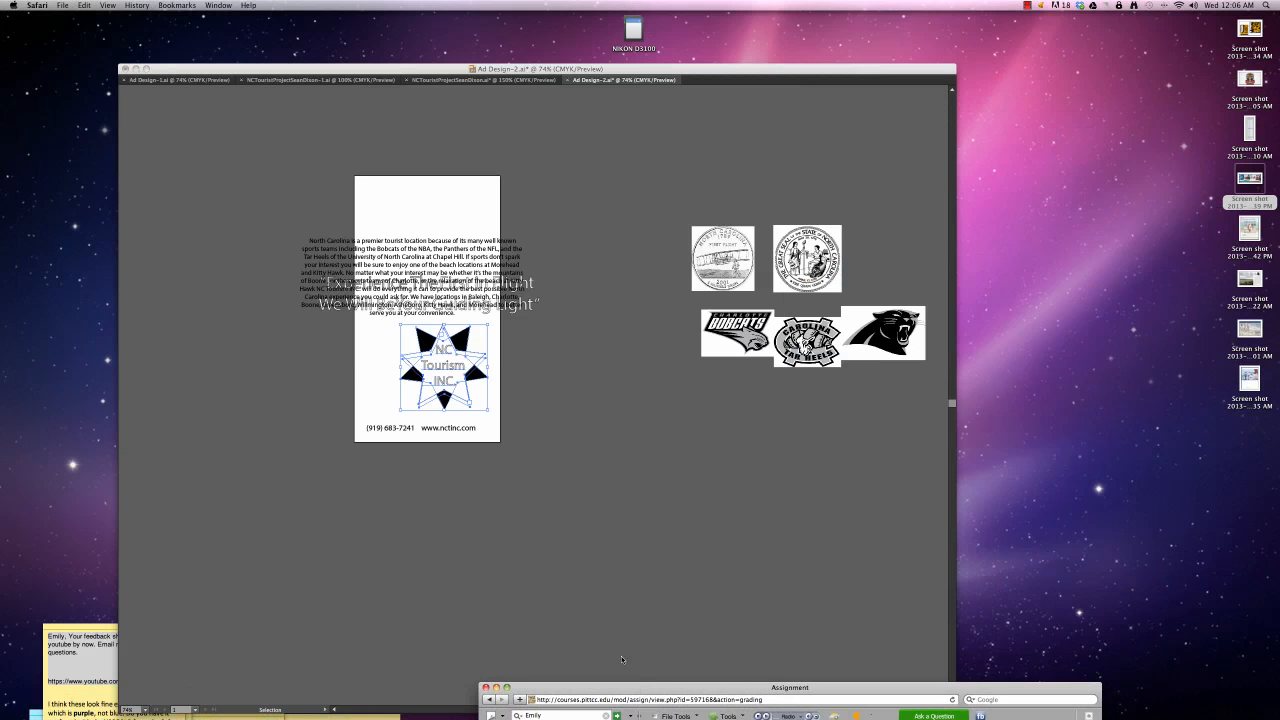
{"action": "left_click", "coordinate": [70, 5]}
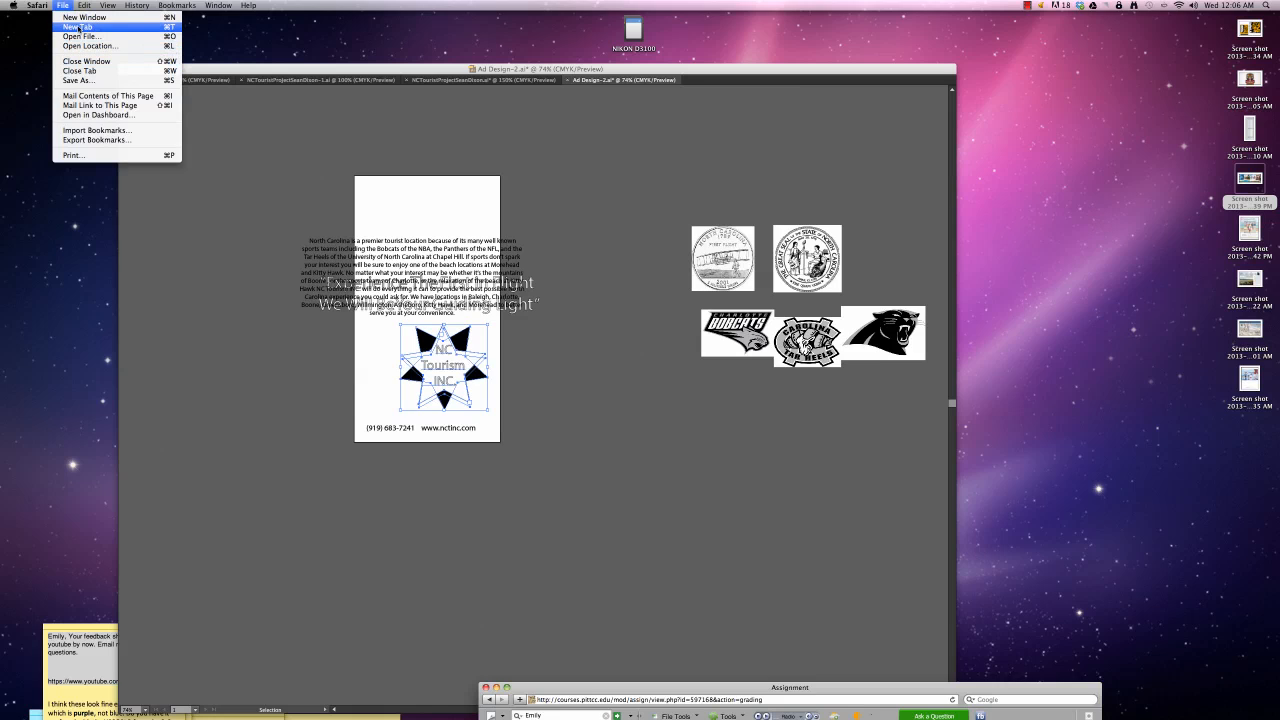
{"action": "left_click", "coordinate": [75, 29]}
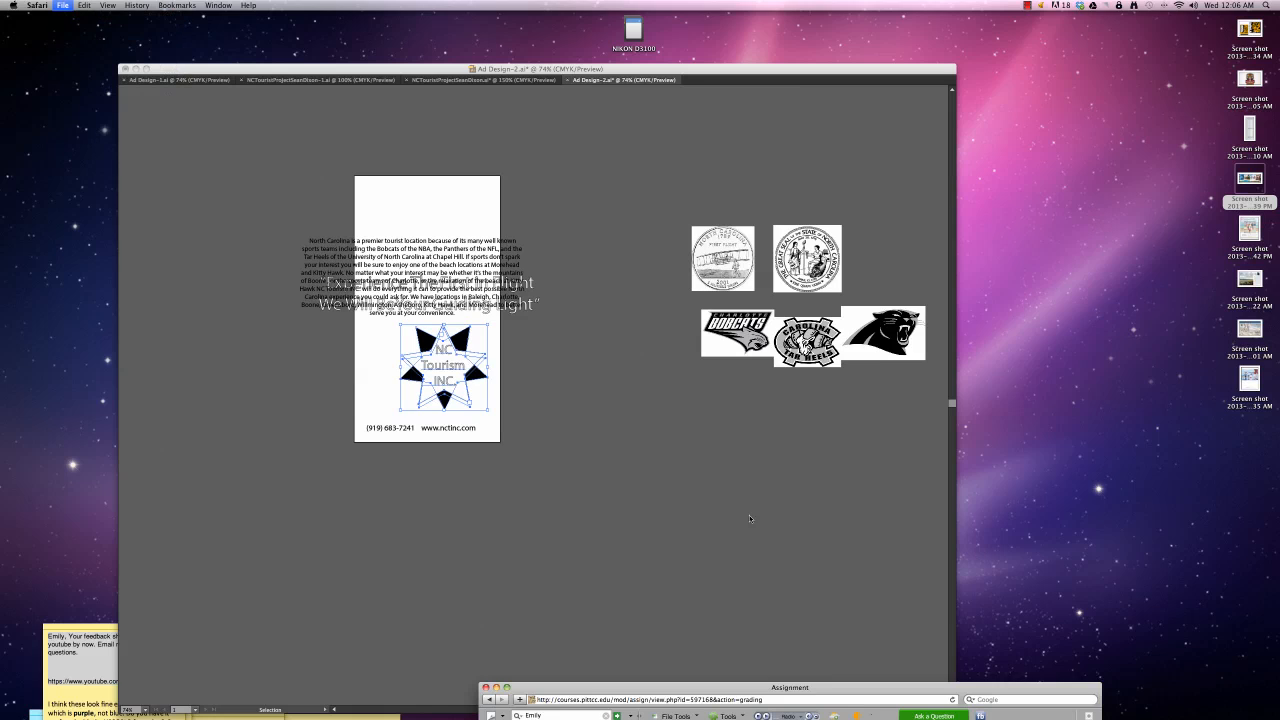
{"action": "left_click_drag", "start_coordinate": [812, 691], "coordinate": [686, 520]}
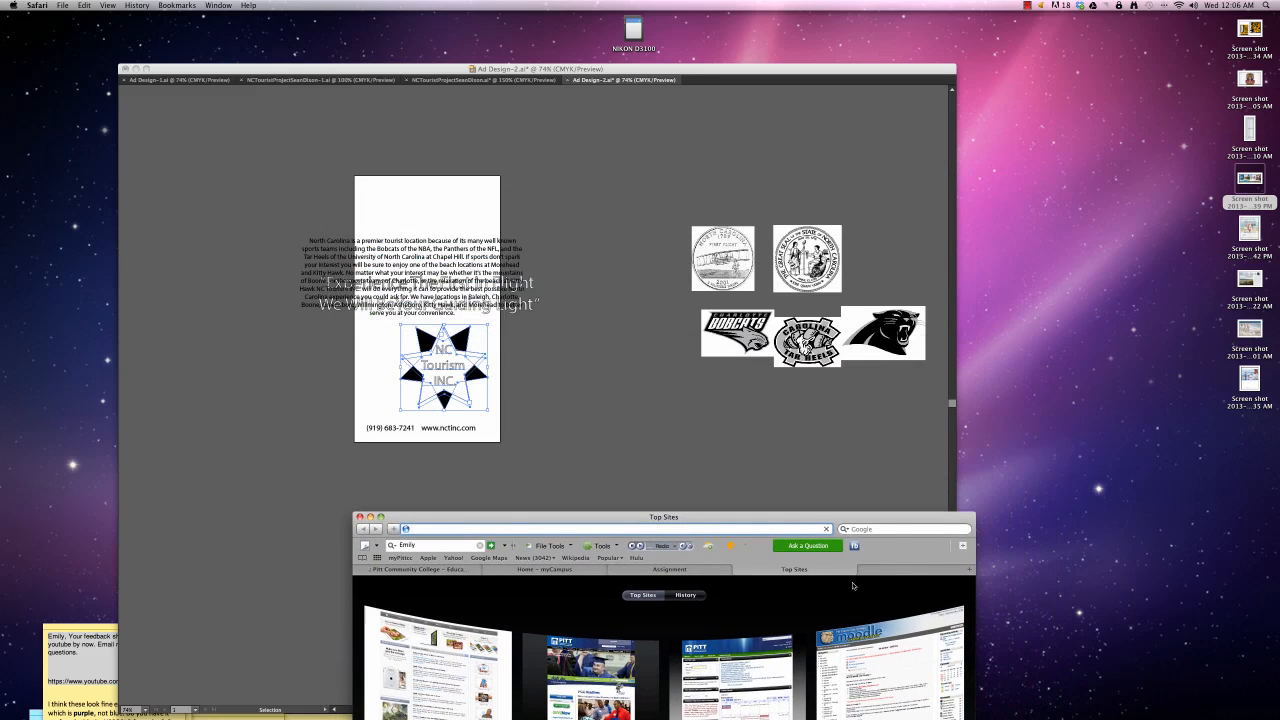
Step: Search Google for logopond.com, open the Logopond site and place the browser window beside the ad to view its logos
{"action": "left_click", "coordinate": [880, 529]}
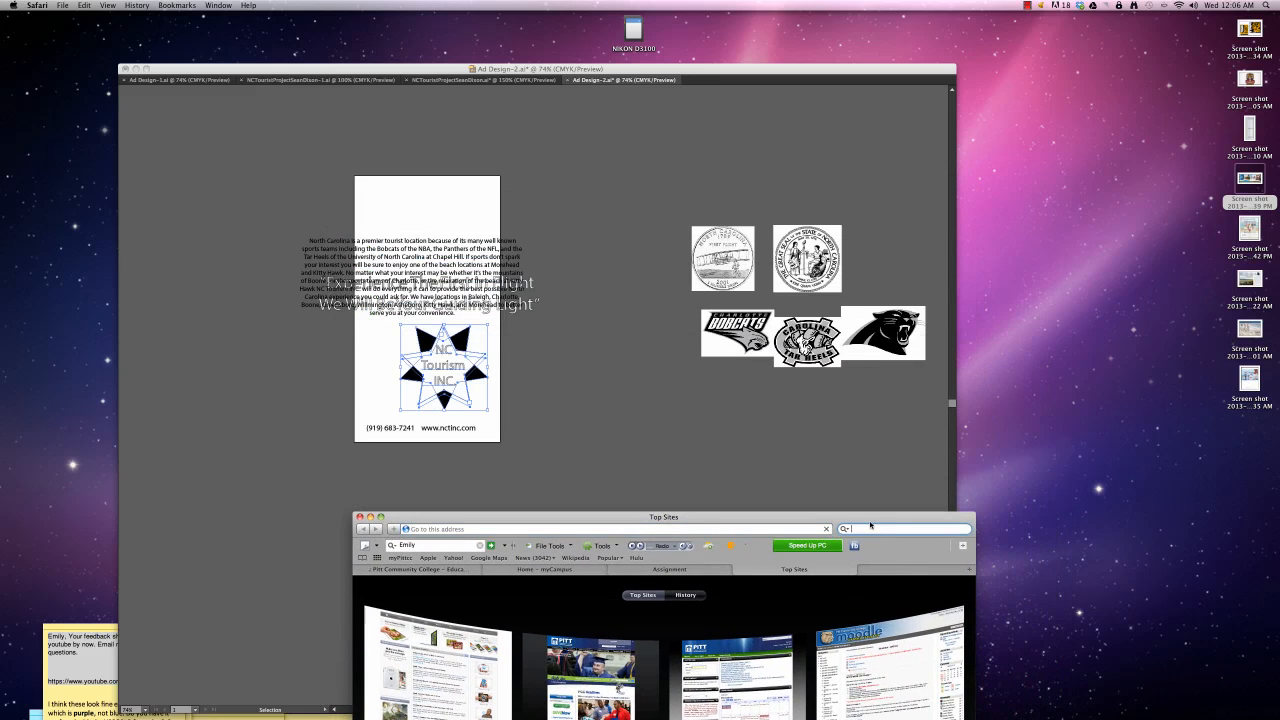
{"action": "type", "text": "lo"}
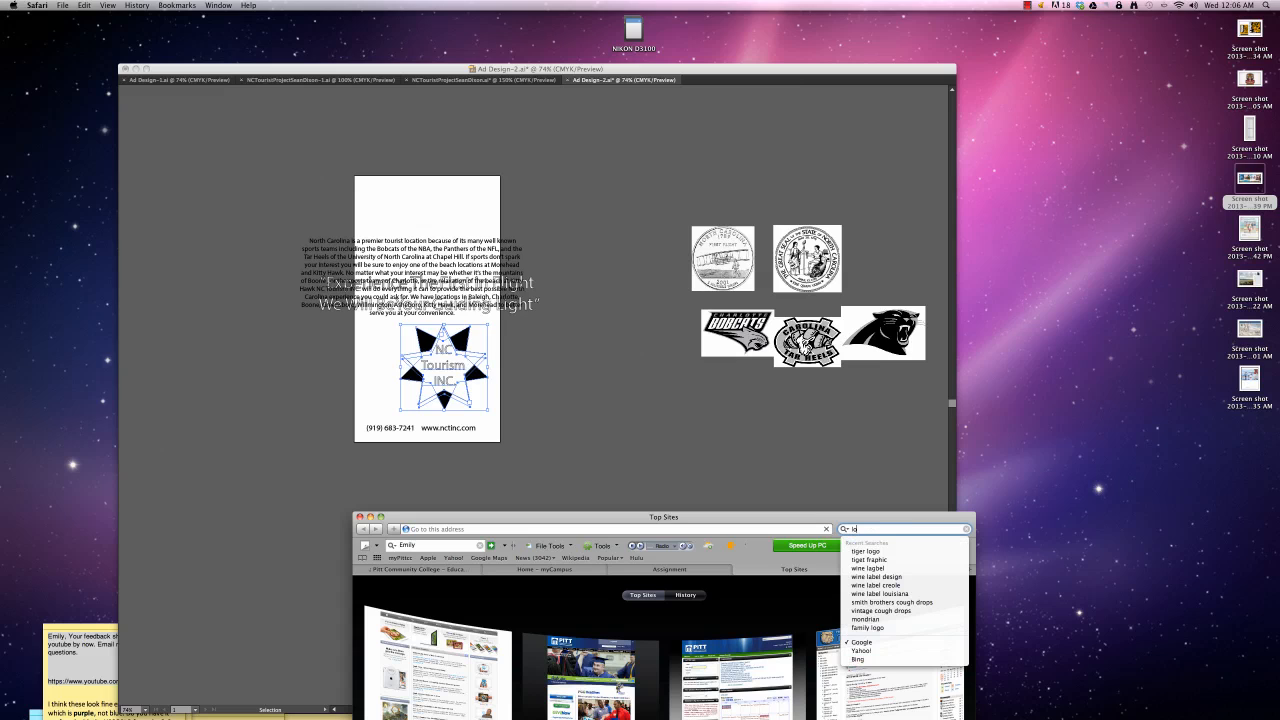
{"action": "type", "text": "gopond.com"}
{"action": "key", "text": "Return"}
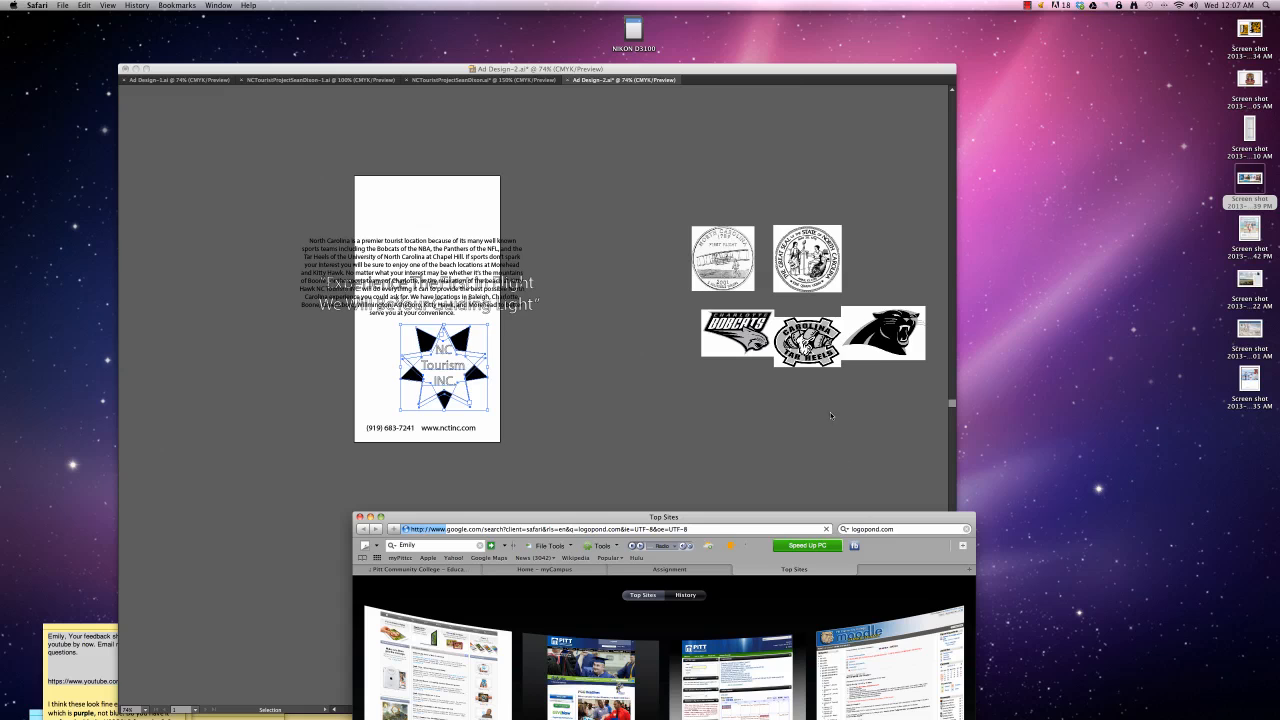
{"action": "left_click_drag", "start_coordinate": [658, 517], "coordinate": [663, 349]}
{"action": "left_click", "coordinate": [480, 505]}
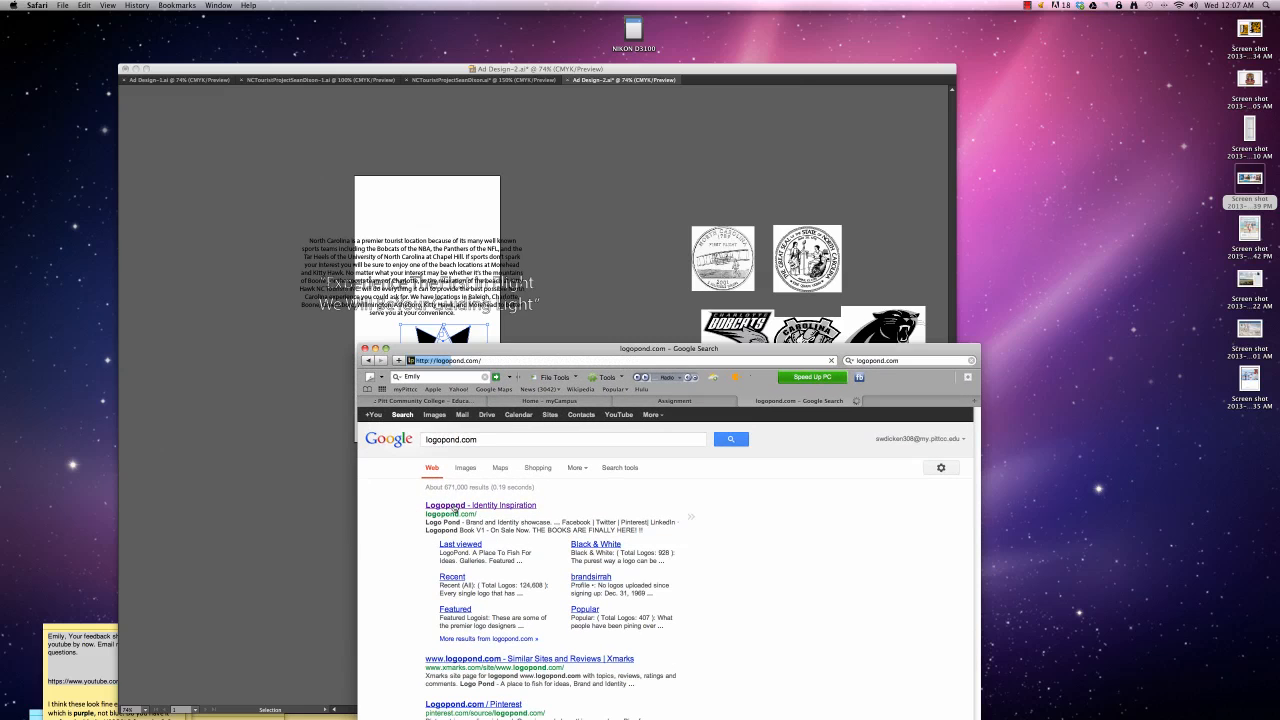
{"action": "left_click", "coordinate": [515, 360]}
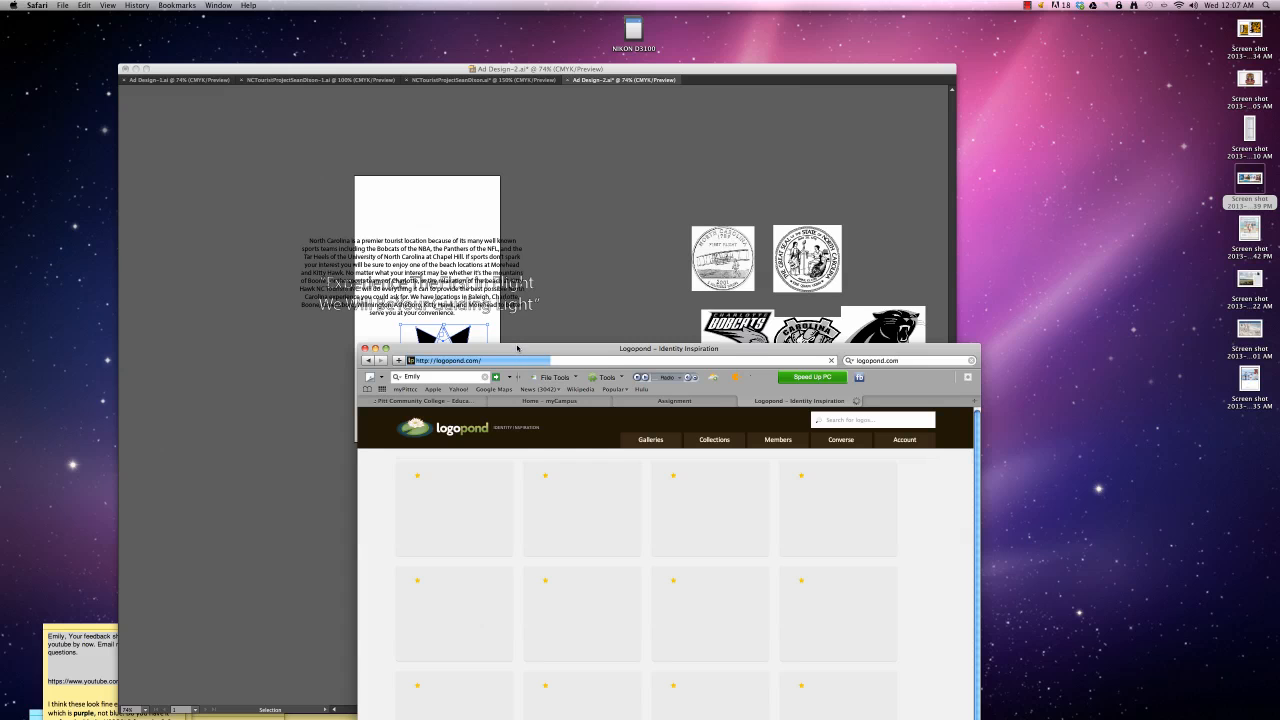
{"action": "left_click_drag", "start_coordinate": [517, 348], "coordinate": [829, 122]}
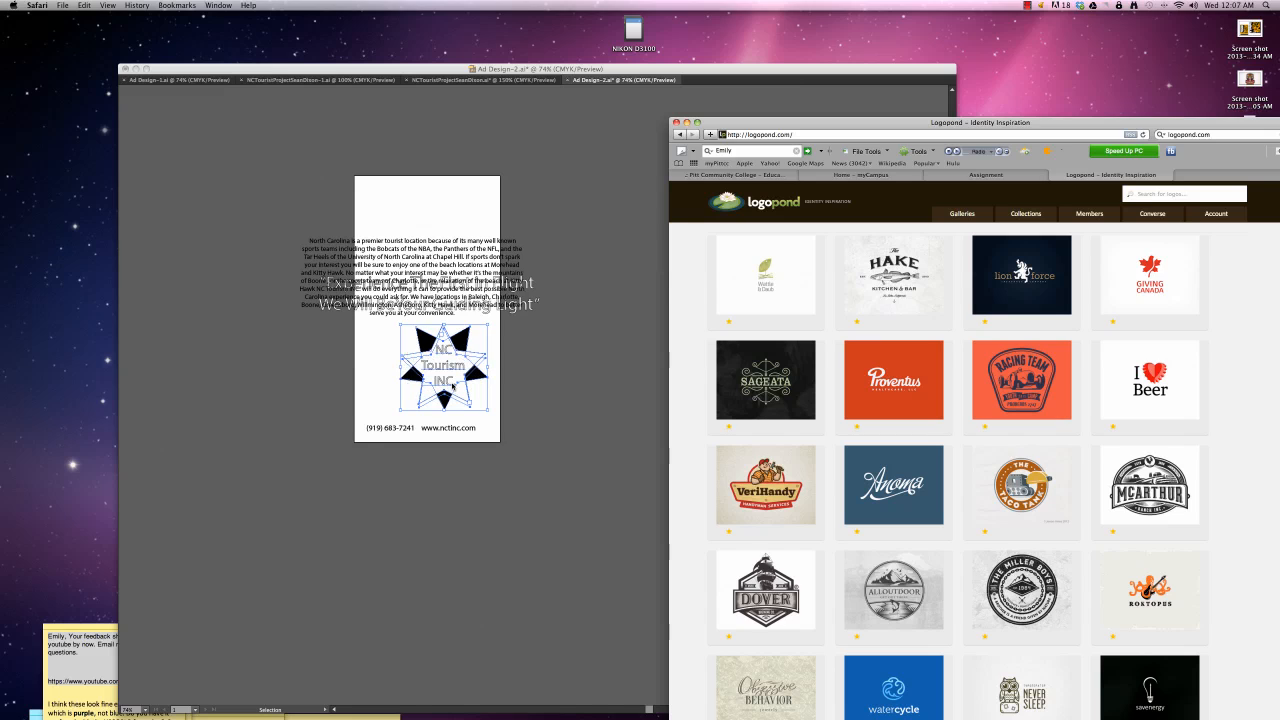
Step: Switch back to Illustrator, shrink the NC Tourism INC. star logo to roughly half size and place it just above the website address
{"action": "left_click", "coordinate": [399, 326]}
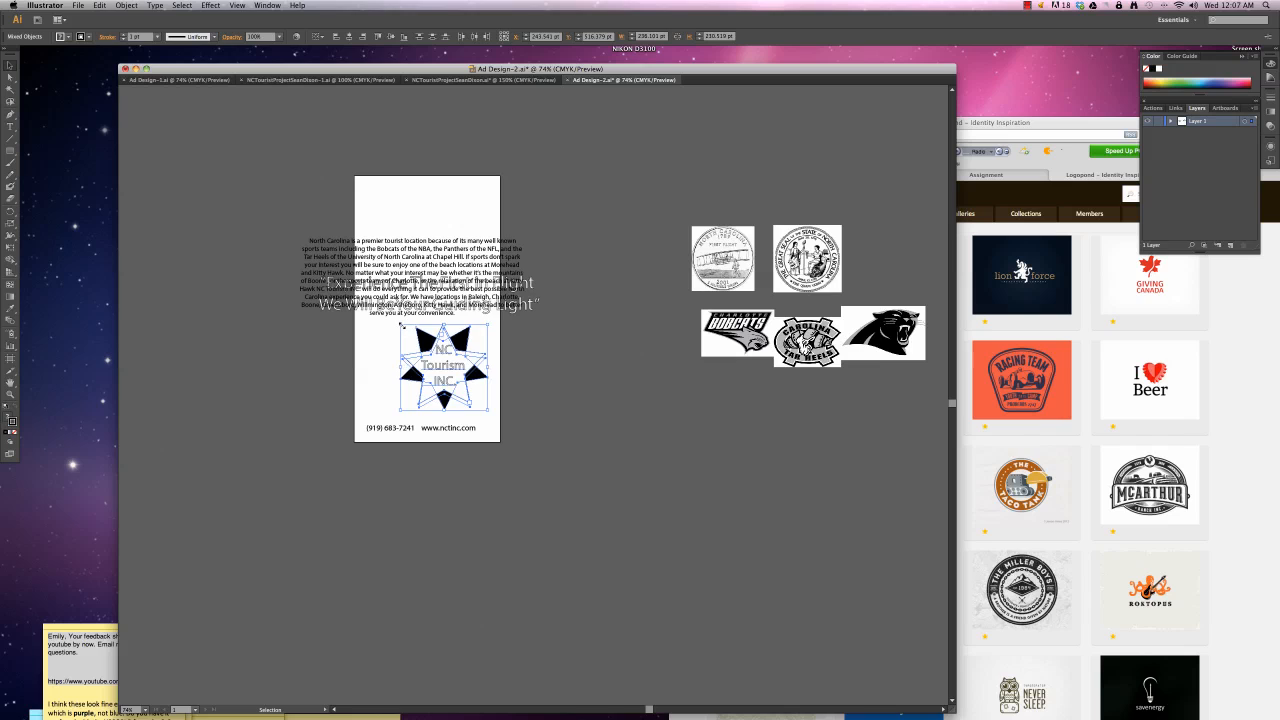
{"action": "left_click_drag", "start_coordinate": [398, 323], "coordinate": [462, 398]}
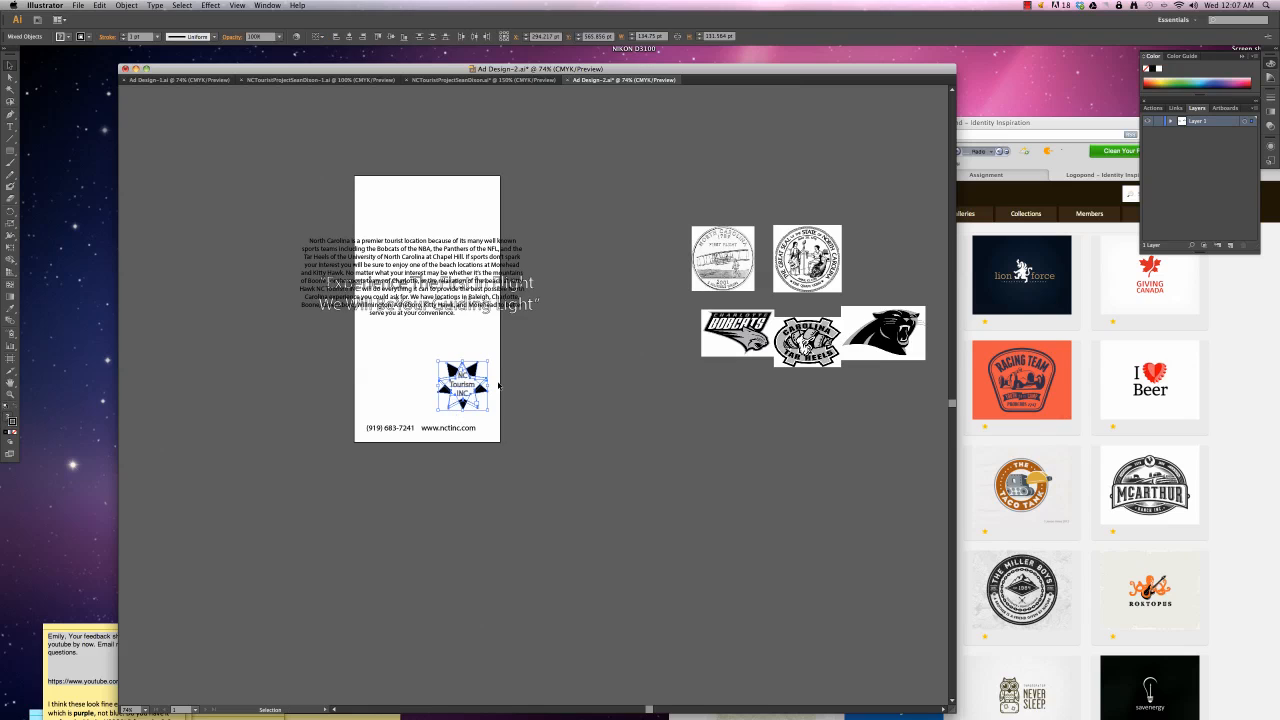
{"action": "left_click", "coordinate": [551, 386]}
{"action": "left_click_drag", "start_coordinate": [459, 396], "coordinate": [474, 400]}
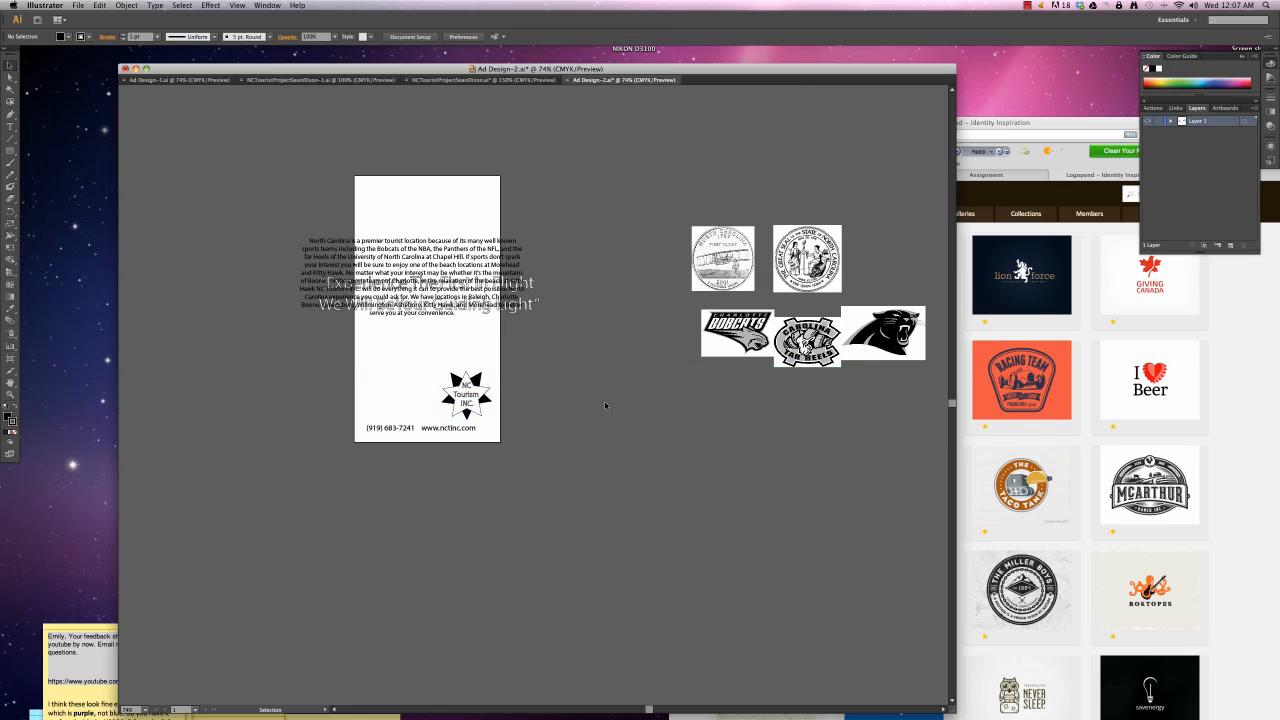
Step: Put the Safari window away, view the Sagamore hotel ad screenshot from the desktop beside the artboard, and close it
{"action": "left_click", "coordinate": [1026, 122]}
{"action": "left_click", "coordinate": [687, 122]}
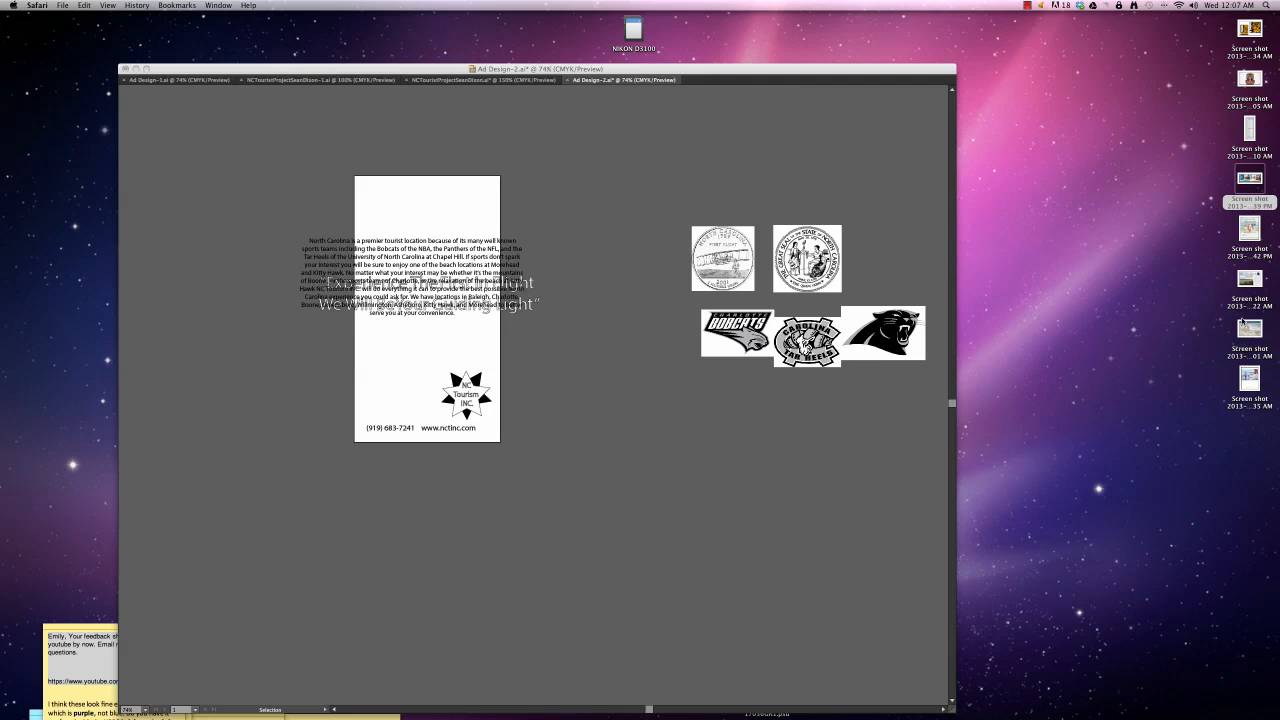
{"action": "double_click", "coordinate": [1250, 377]}
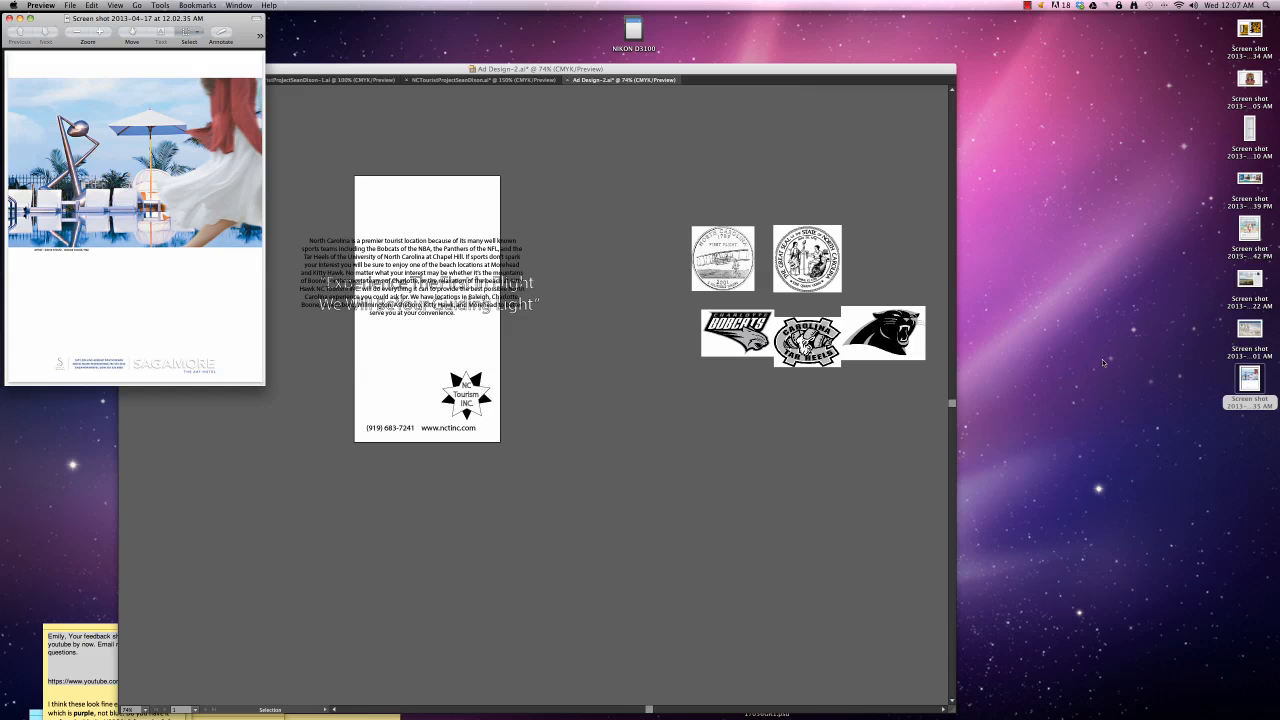
{"action": "left_click_drag", "start_coordinate": [86, 17], "coordinate": [633, 196]}
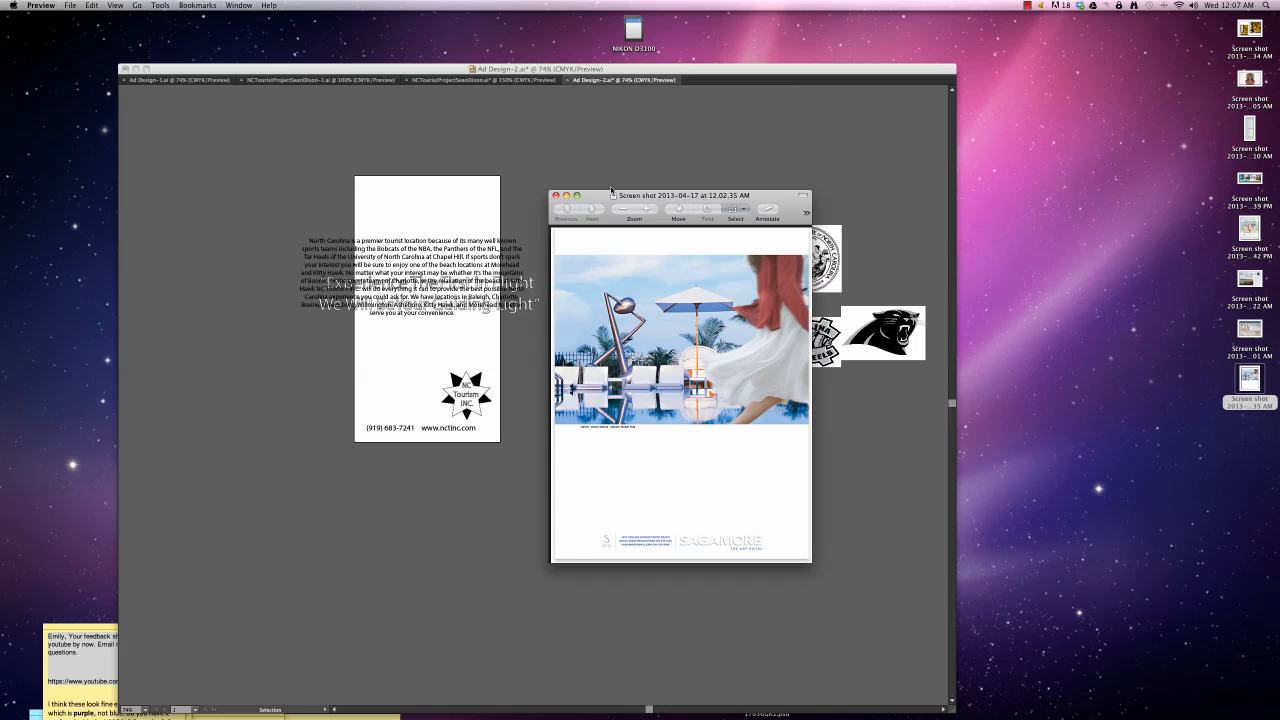
{"action": "left_click", "coordinate": [556, 196]}
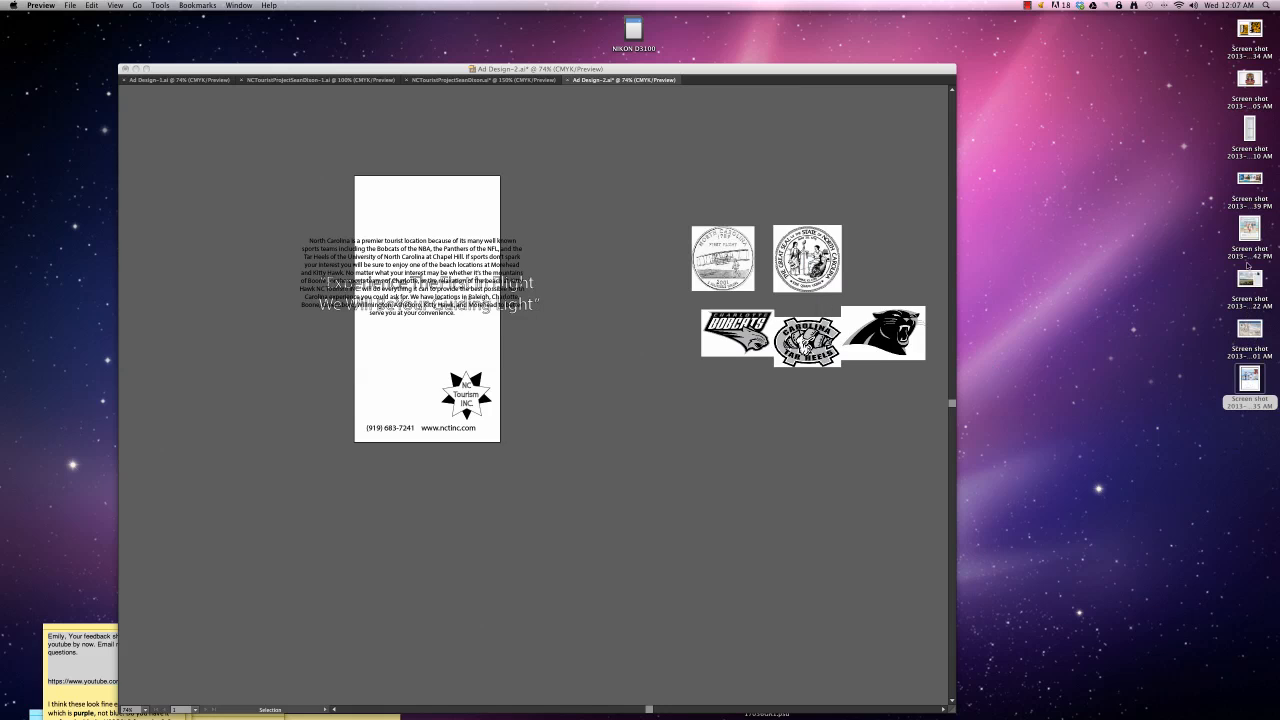
Step: Open the Holden Beach ad screenshot, place it below the sports logos to examine its layout, and close it
{"action": "left_click", "coordinate": [1252, 281]}
{"action": "double_click", "coordinate": [1252, 281]}
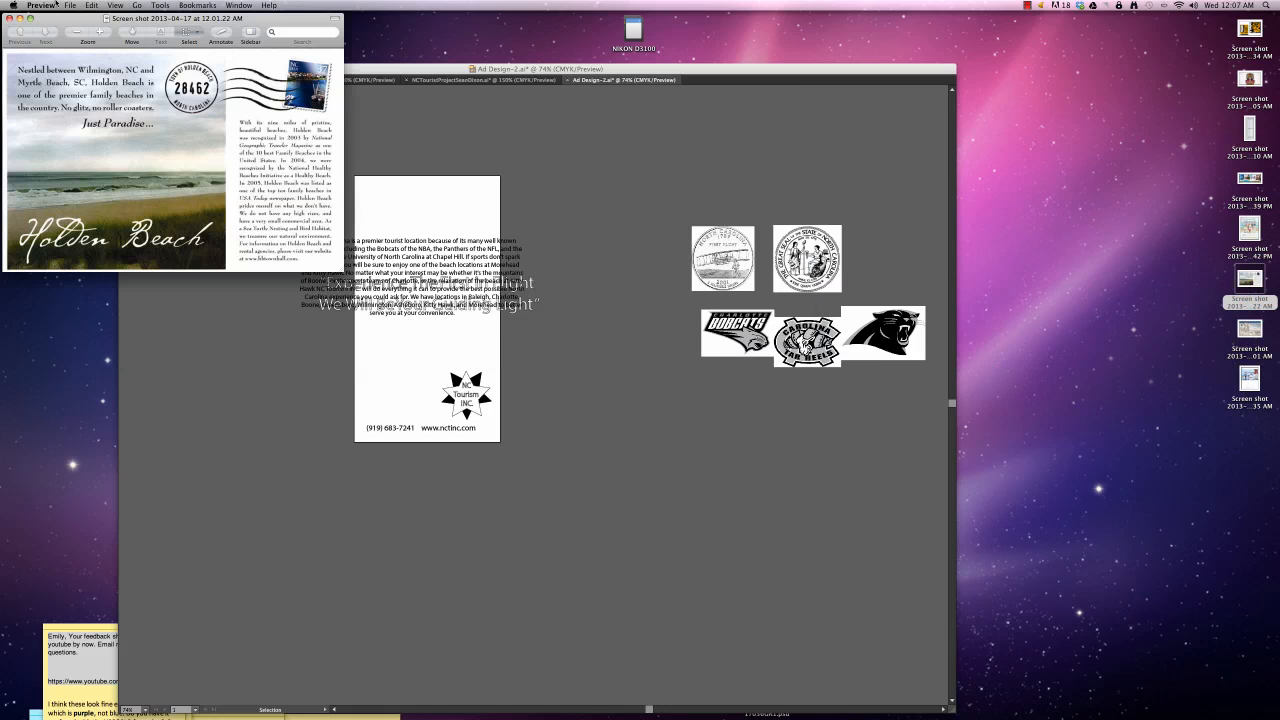
{"action": "left_click_drag", "start_coordinate": [75, 22], "coordinate": [653, 404]}
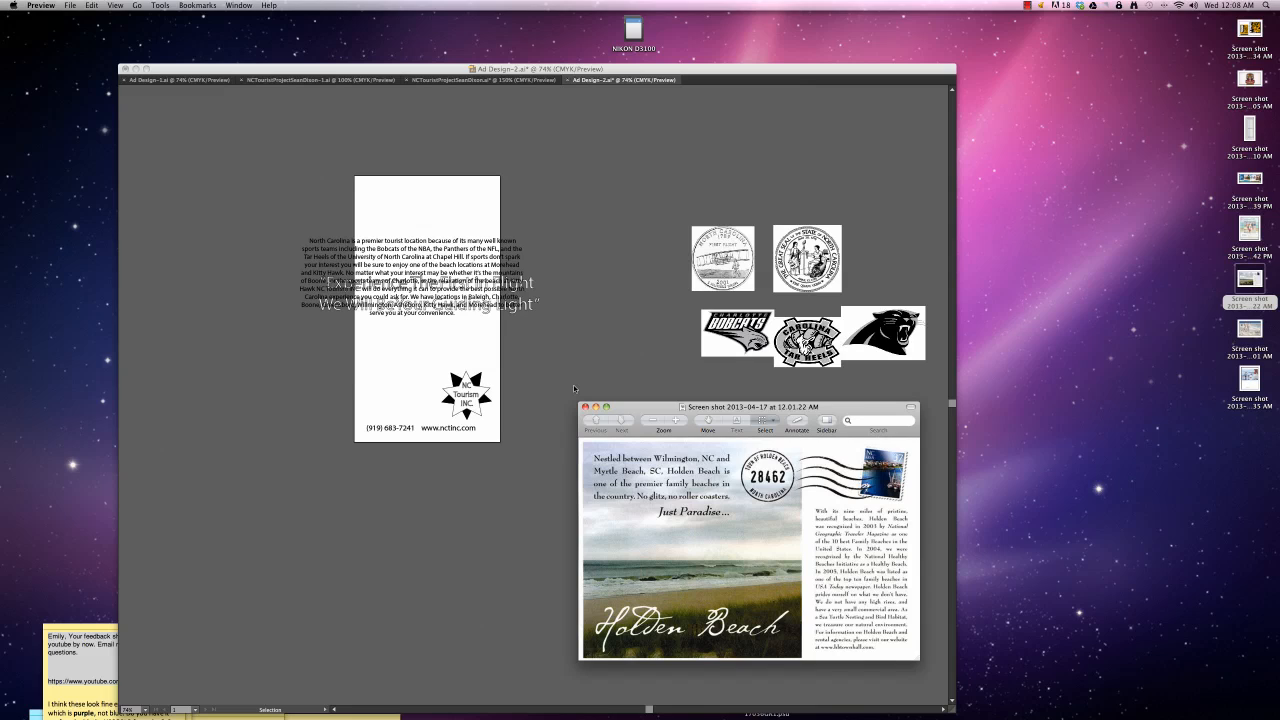
{"action": "left_click", "coordinate": [585, 407]}
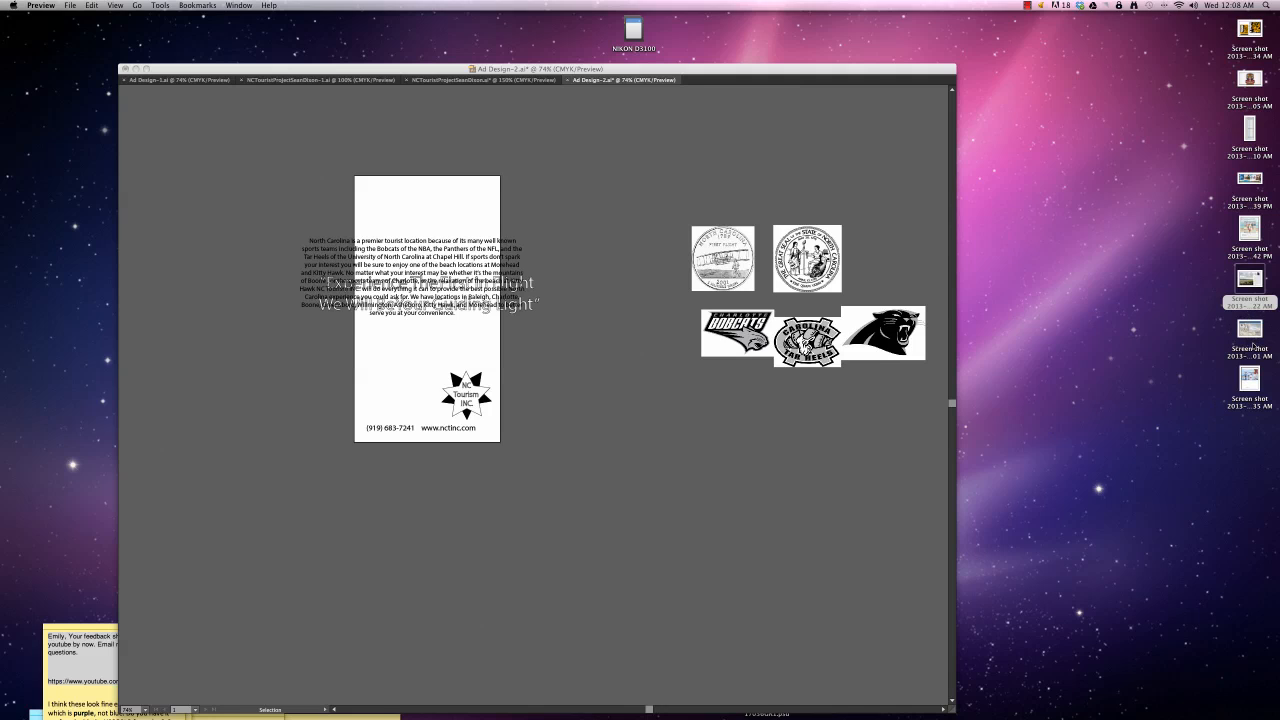
Step: Open the Unforgettable Coast ad screenshot, examine its layout beside the artboard, and close it
{"action": "double_click", "coordinate": [1245, 232]}
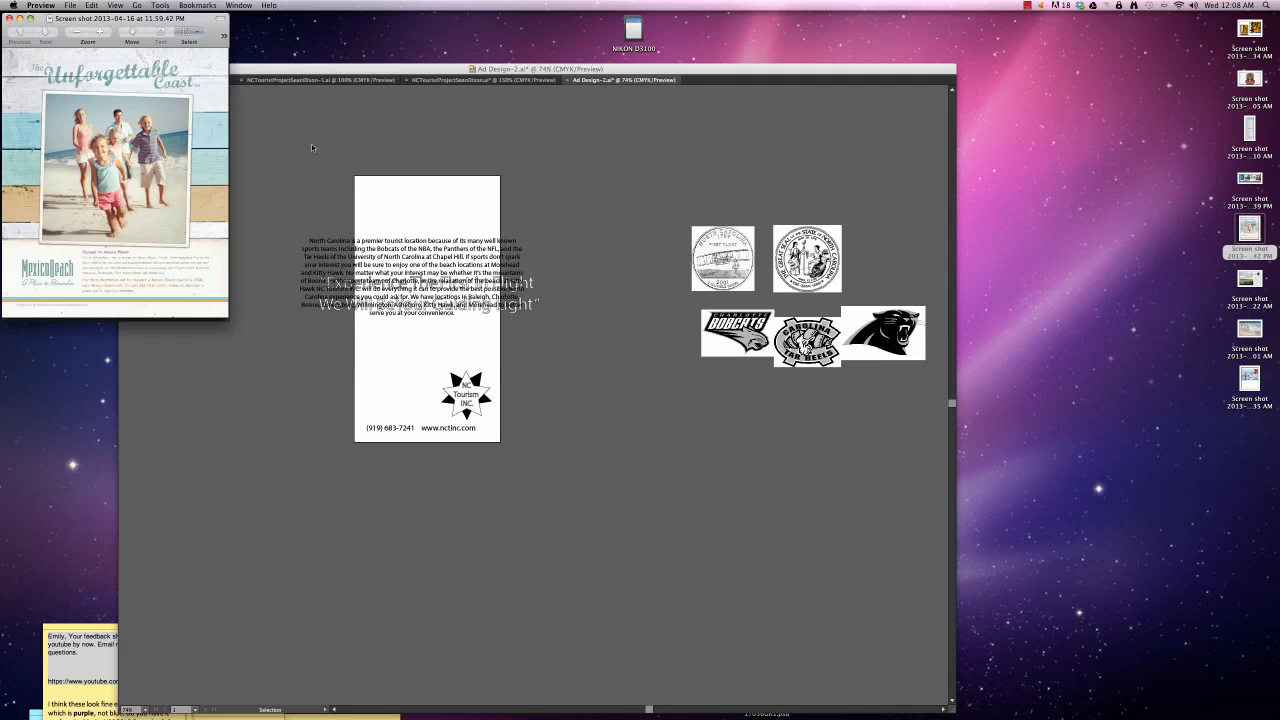
{"action": "left_click_drag", "start_coordinate": [190, 23], "coordinate": [791, 366]}
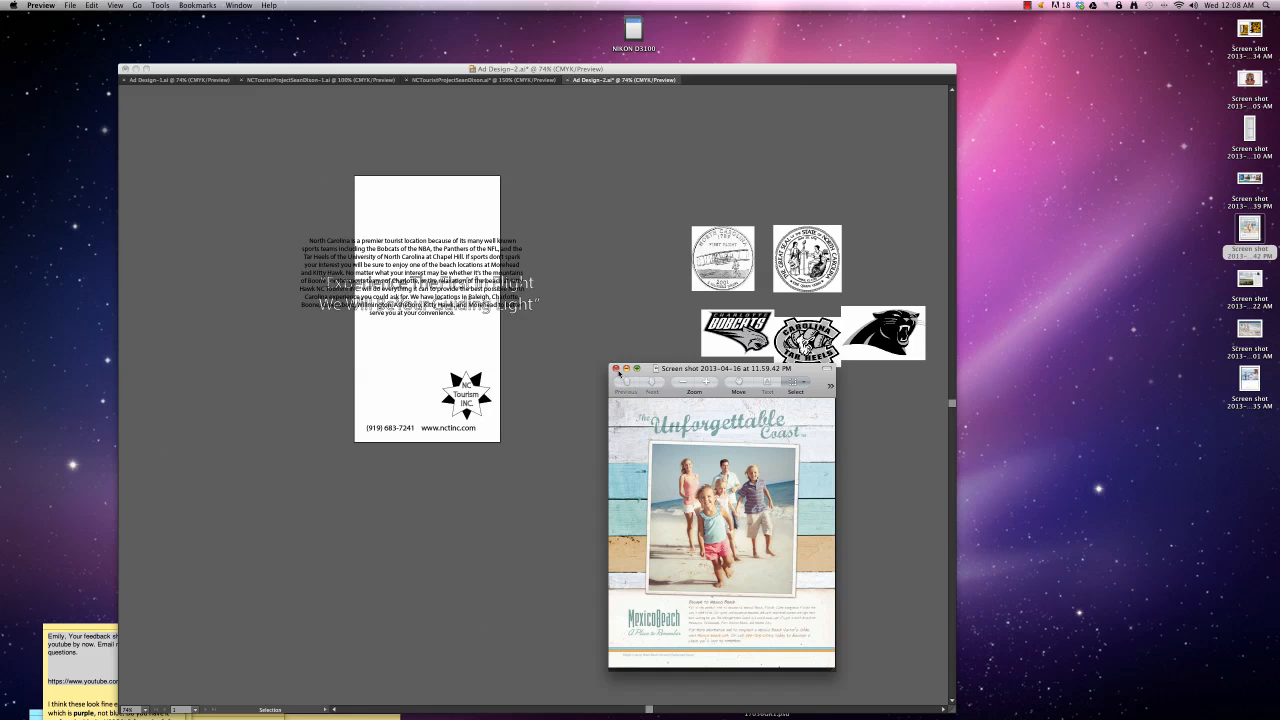
{"action": "left_click", "coordinate": [616, 369]}
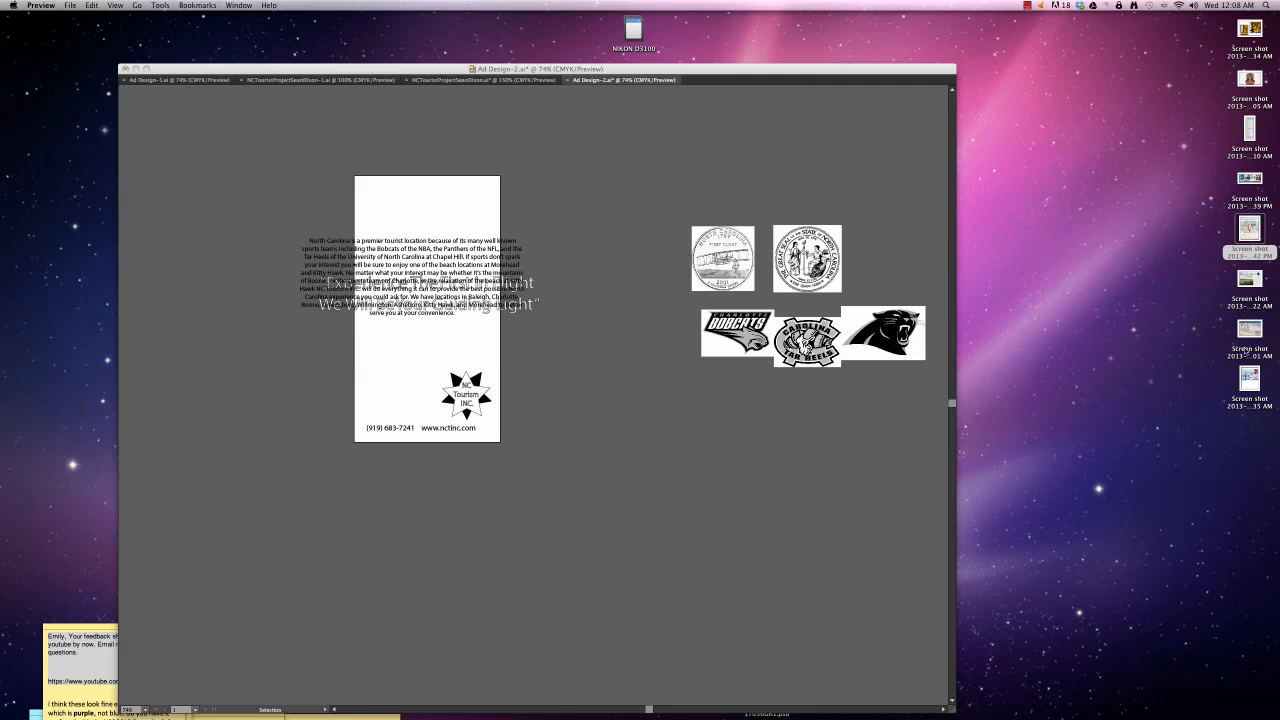
Step: View the "Relax... You're covered." ad screenshot beside the artboard and return to the Illustrator document
{"action": "double_click", "coordinate": [1248, 330]}
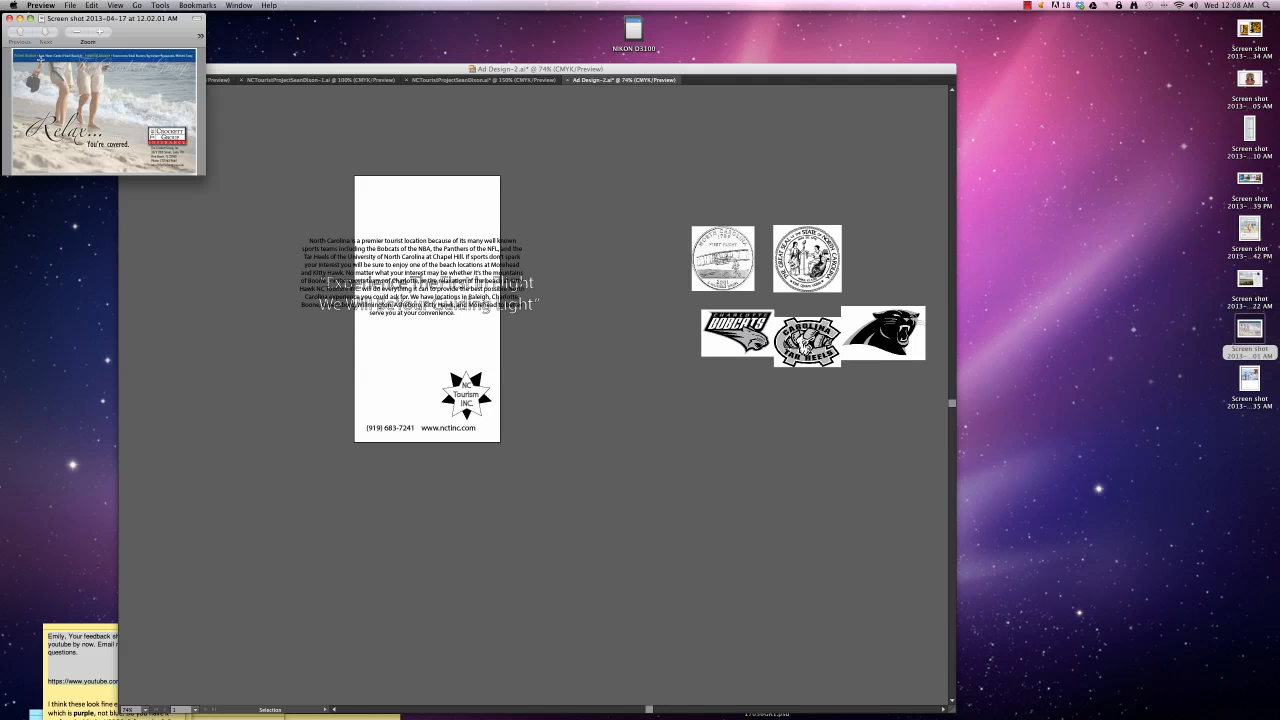
{"action": "left_click_drag", "start_coordinate": [119, 32], "coordinate": [765, 476]}
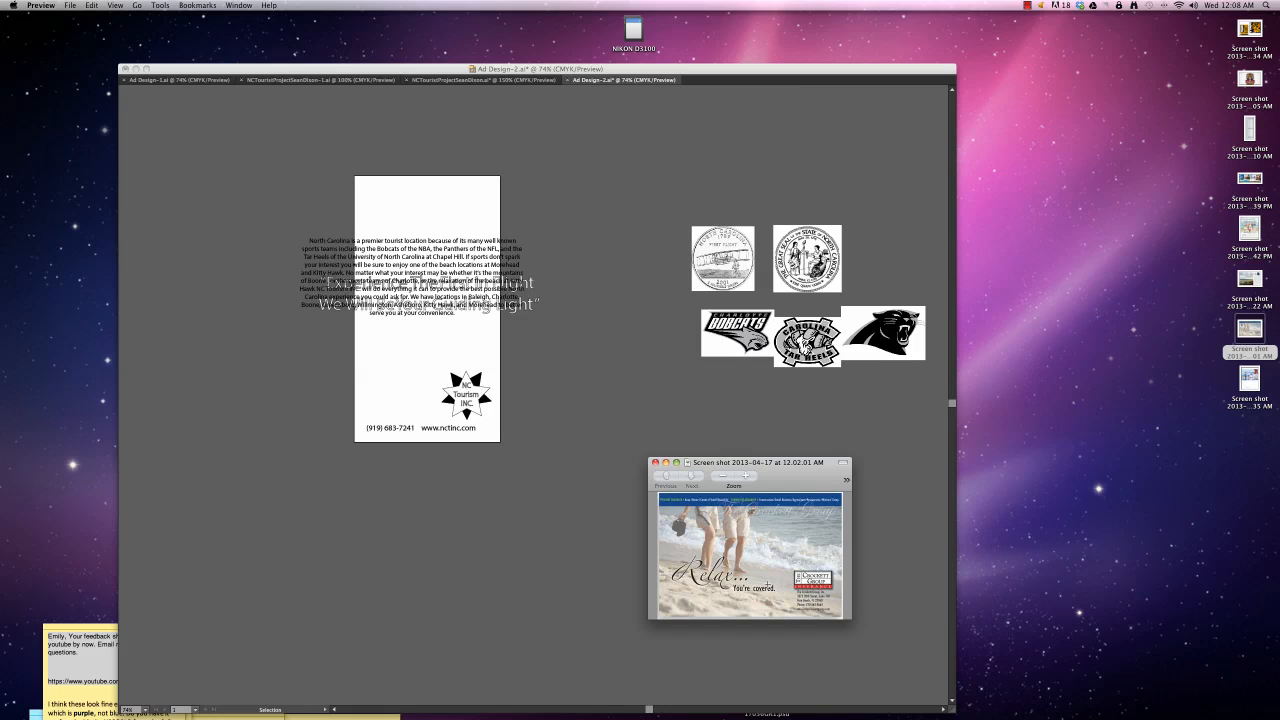
{"action": "left_click", "coordinate": [215, 135]}
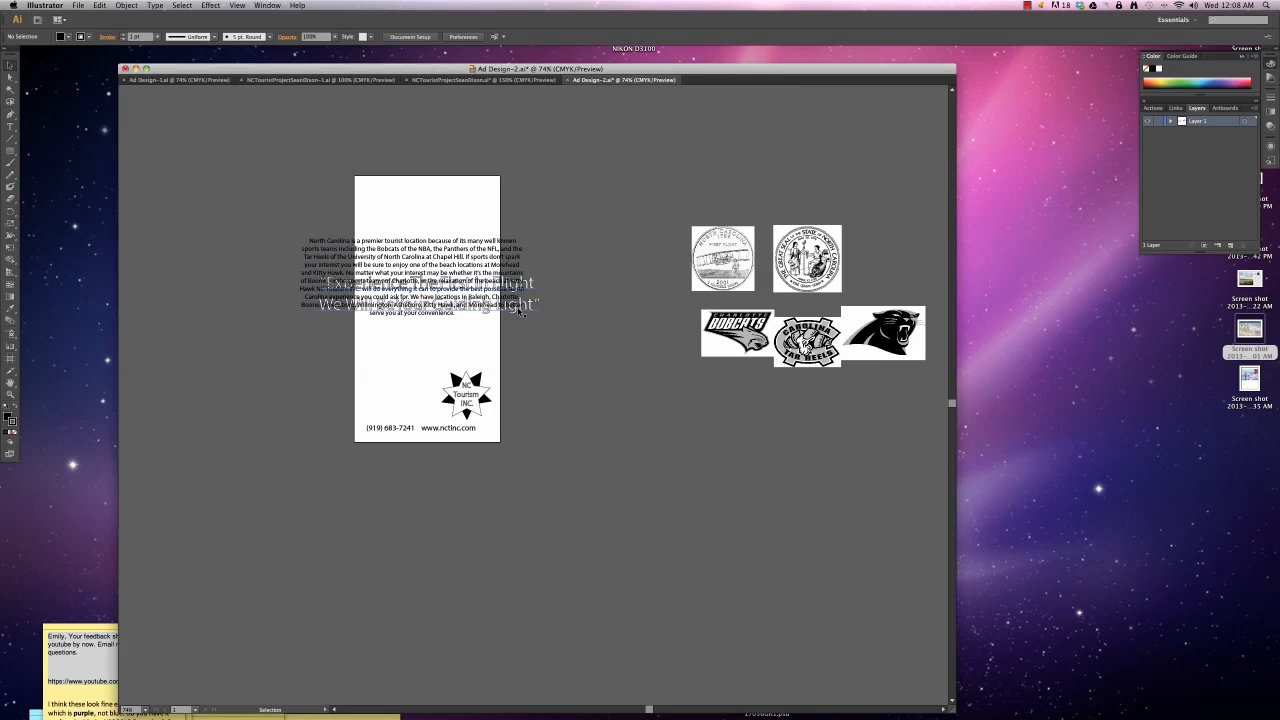
Step: Move the headline to the top of the ad, and narrow the body text frame to fit the page width and place it below
{"action": "left_click_drag", "start_coordinate": [531, 295], "coordinate": [486, 207]}
{"action": "left_click_drag", "start_coordinate": [387, 270], "coordinate": [453, 292]}
{"action": "left_click_drag", "start_coordinate": [592, 337], "coordinate": [495, 357]}
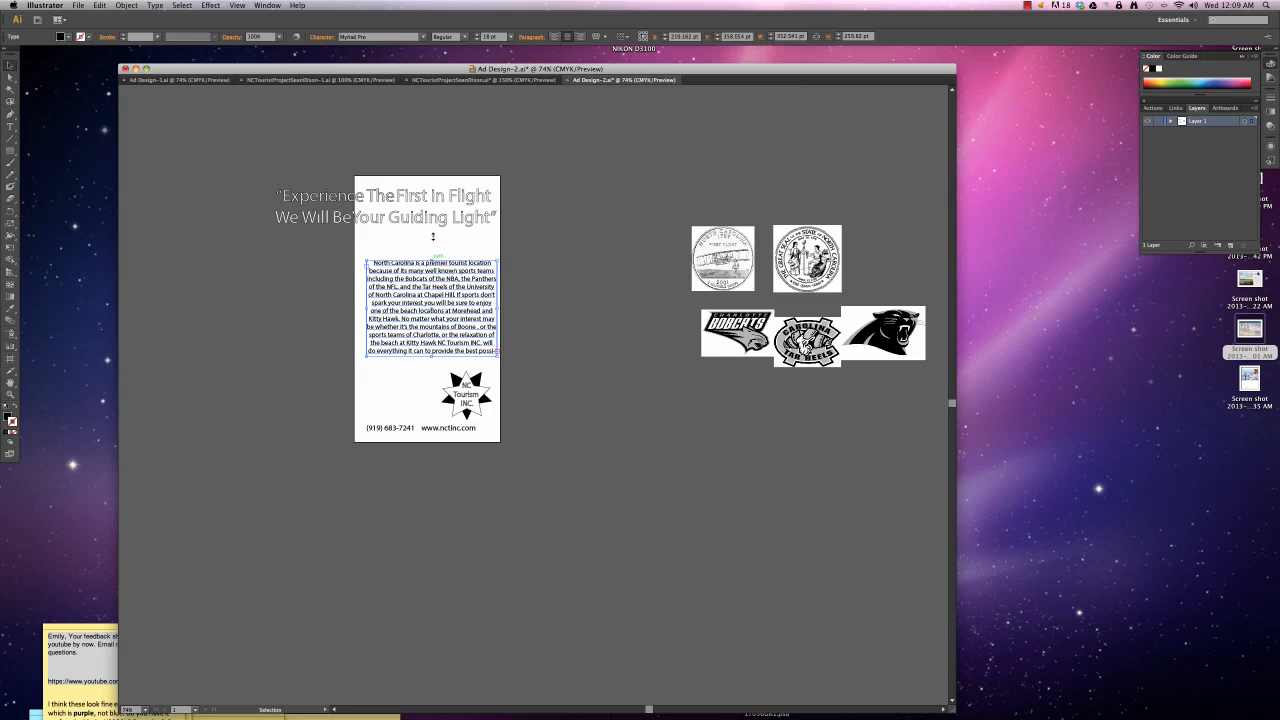
{"action": "left_click_drag", "start_coordinate": [432, 236], "coordinate": [432, 208]}
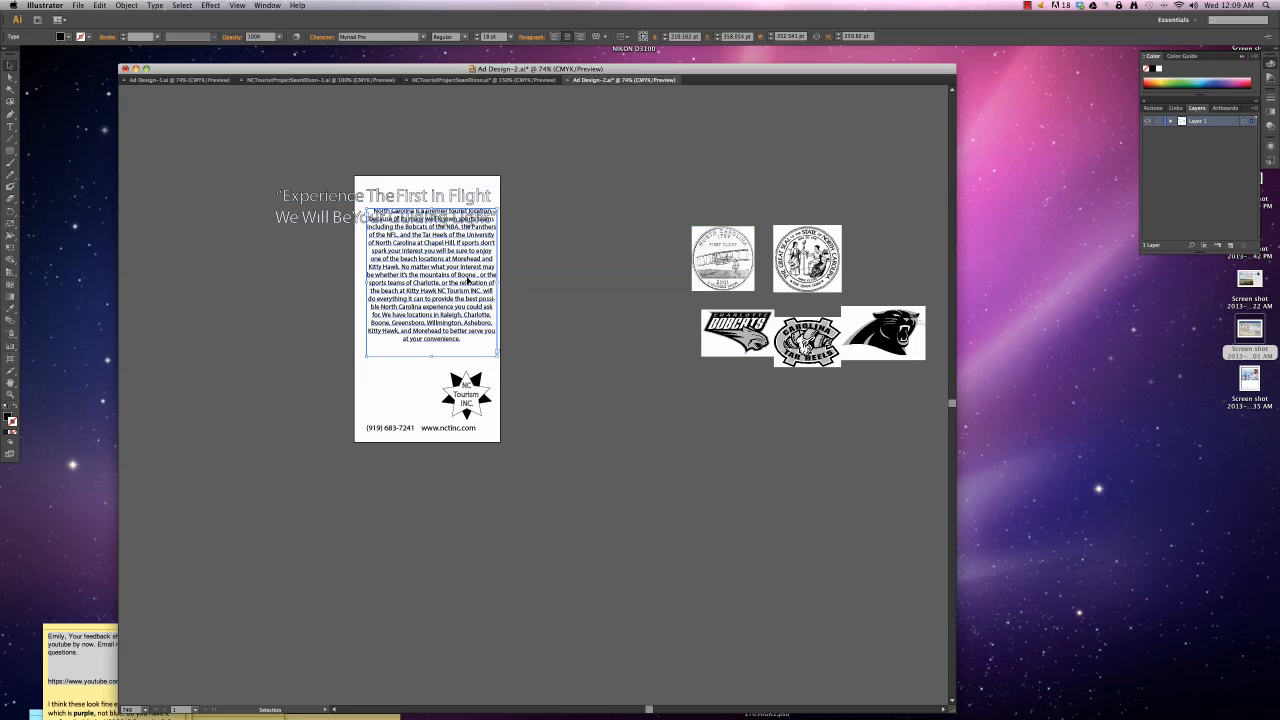
{"action": "left_click_drag", "start_coordinate": [422, 287], "coordinate": [388, 344]}
{"action": "left_click", "coordinate": [1028, 6]}
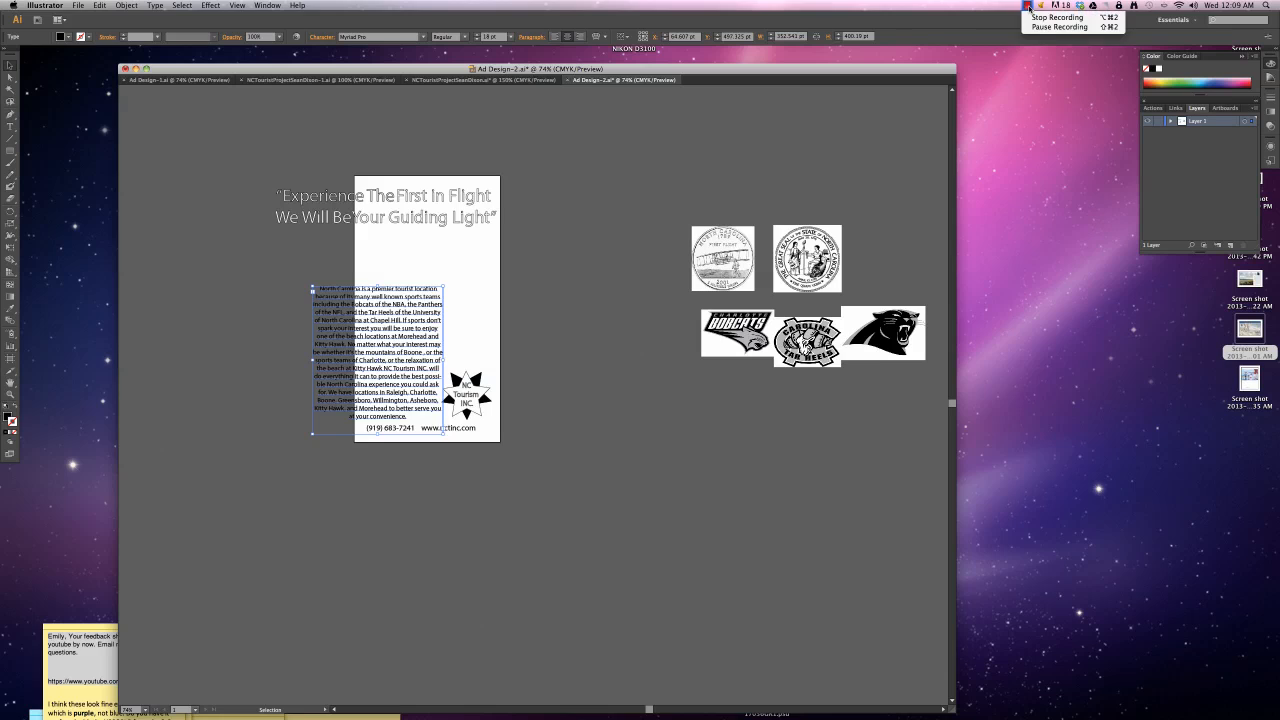
{"action": "left_click", "coordinate": [1040, 28]}
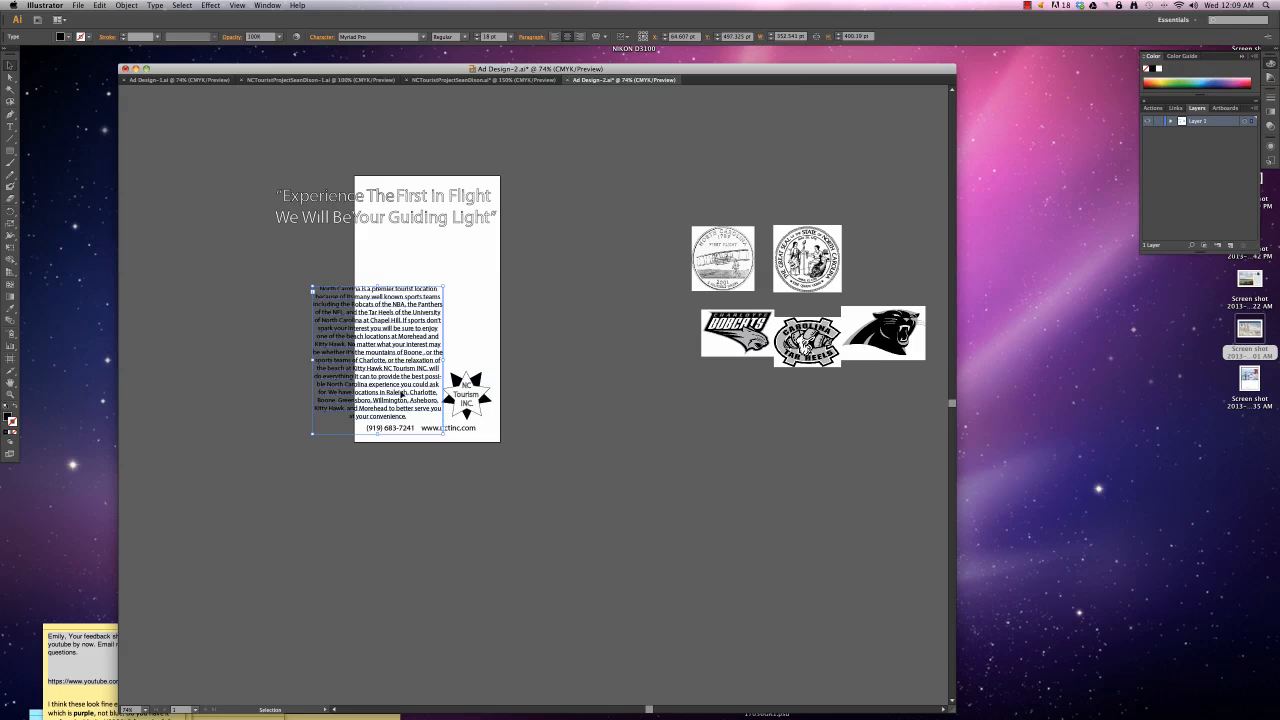
Step: Reduce the font size of the entire body paragraph to 12 pt
{"action": "double_click", "coordinate": [402, 394]}
{"action": "key", "text": "super+a"}
{"action": "key", "text": "super+shift+comma"}
{"action": "key", "text": "super+shift+comma"}
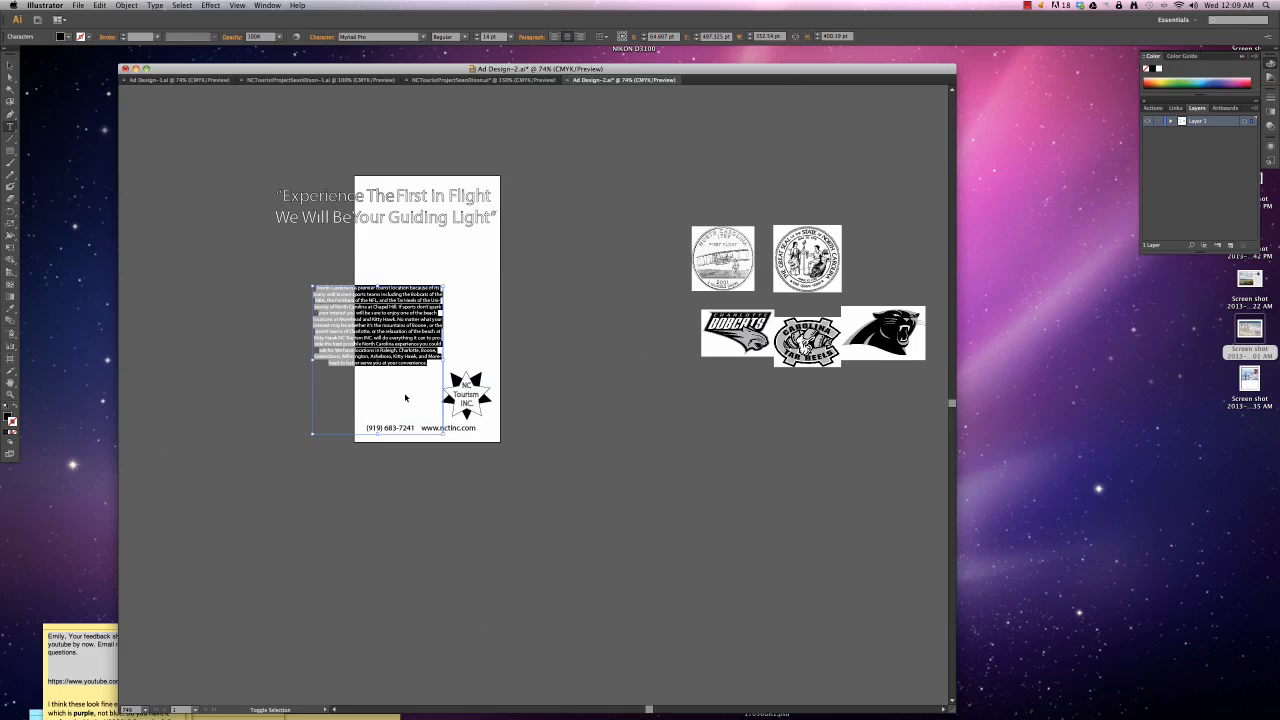
{"action": "key", "text": "super+shift+period"}
{"action": "key", "text": "super+shift+comma"}
{"action": "key", "text": "super+shift+comma"}
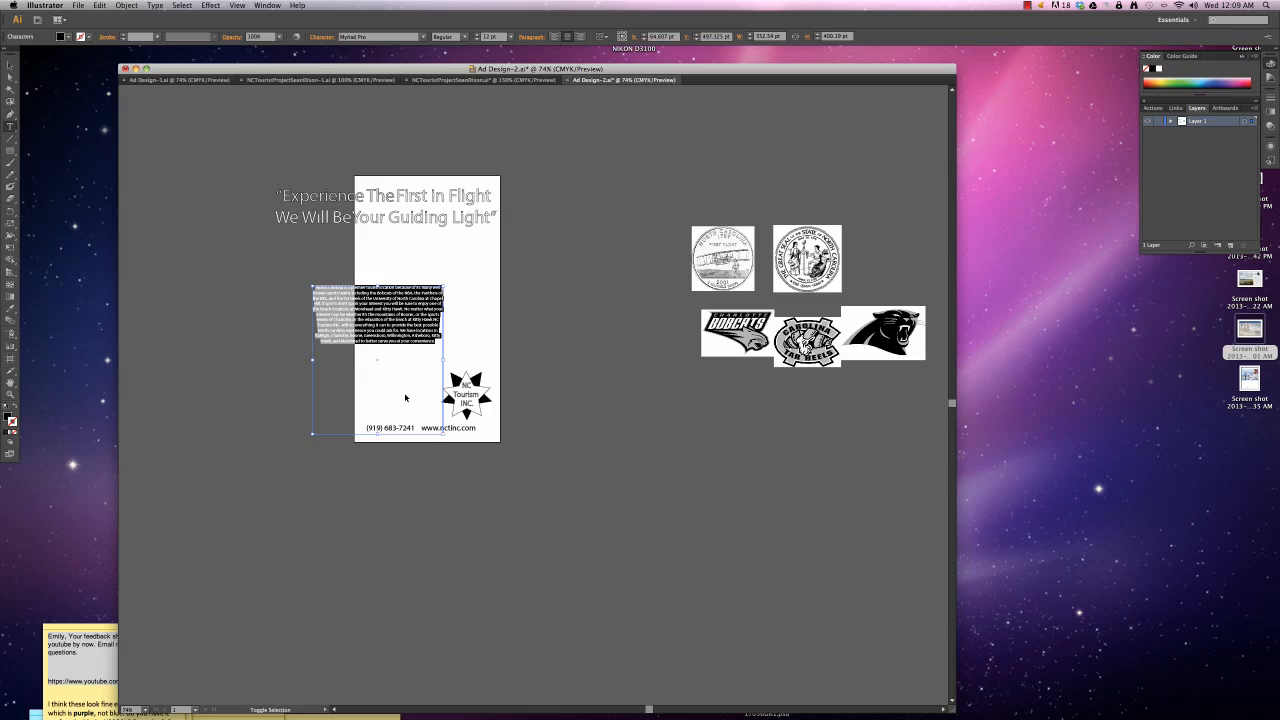
{"action": "left_click", "coordinate": [9, 65]}
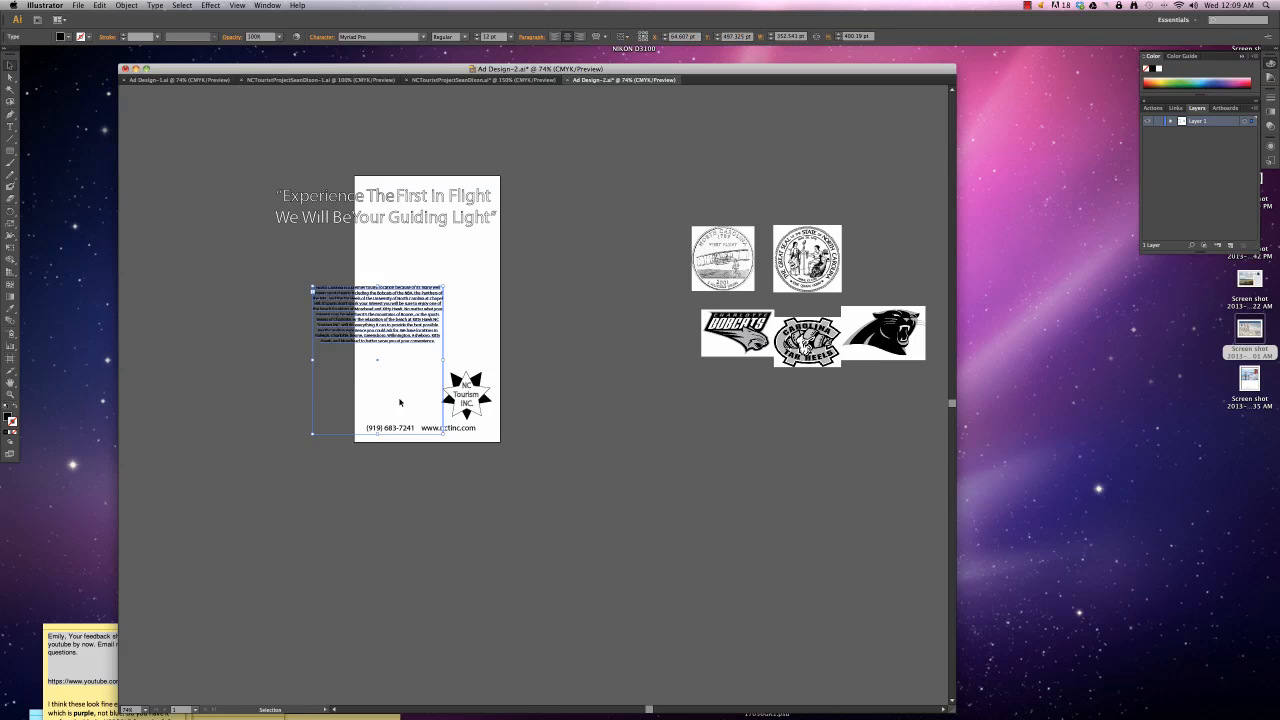
Step: Move the star logo up along the page's right edge and place the body text between it and the contact line
{"action": "left_click", "coordinate": [467, 403]}
{"action": "left_click_drag", "start_coordinate": [511, 357], "coordinate": [456, 340]}
{"action": "key", "text": "super+g"}
{"action": "left_click_drag", "start_coordinate": [377, 303], "coordinate": [427, 378]}
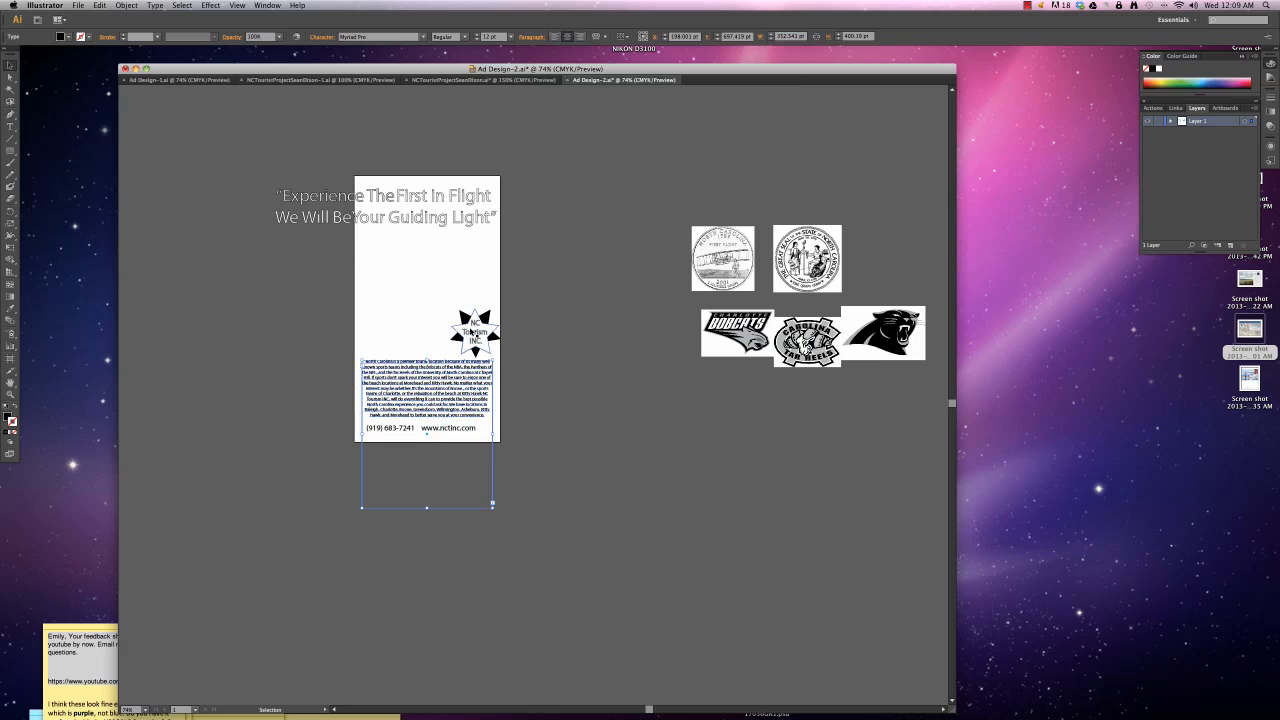
{"action": "left_click", "coordinate": [485, 341]}
Step: Narrow and deepen the headline text frame so the headline wraps onto four lines within the page width
{"action": "left_click", "coordinate": [290, 228]}
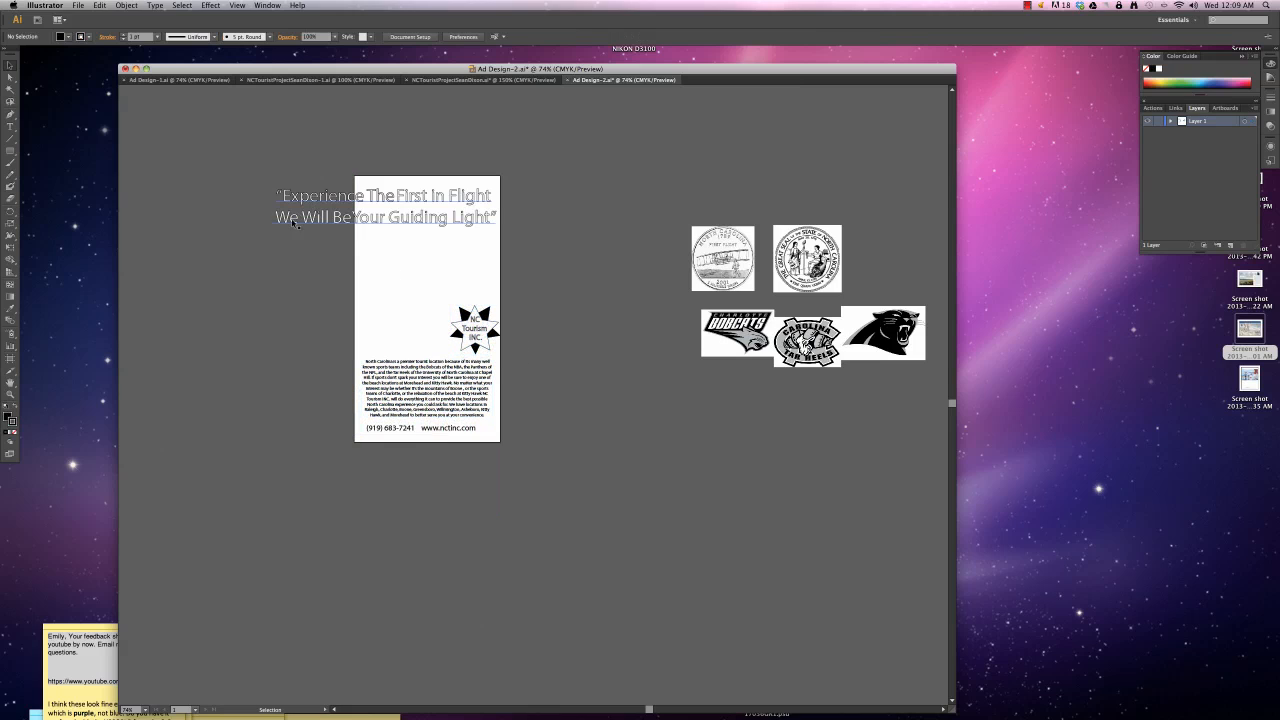
{"action": "left_click", "coordinate": [283, 227]}
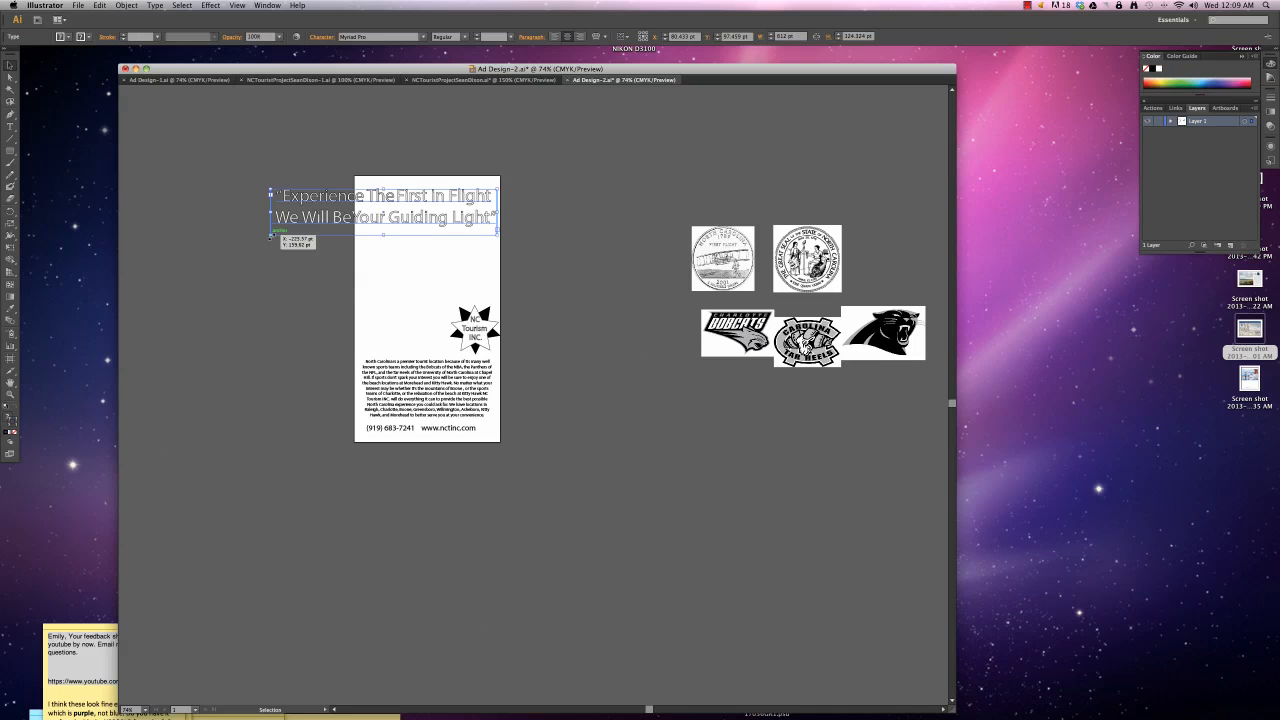
{"action": "left_click_drag", "start_coordinate": [283, 228], "coordinate": [423, 258]}
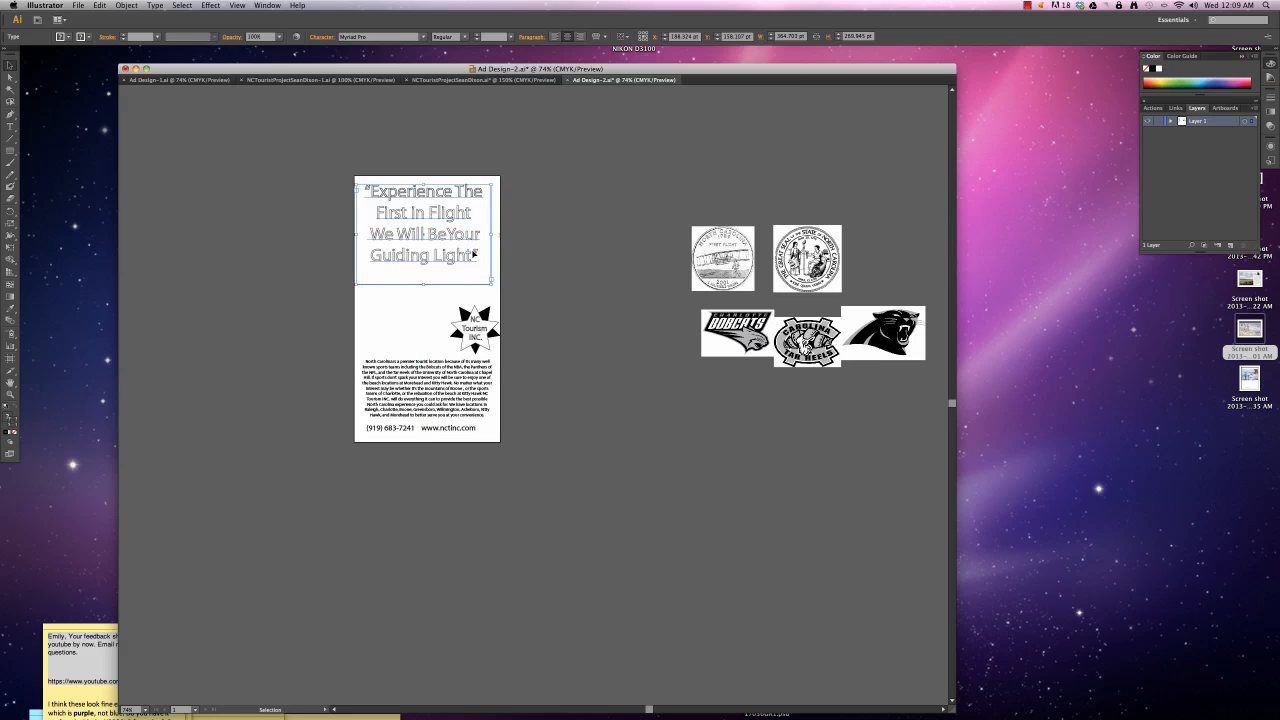
Step: Delete the closing and opening quotation marks around the headline and deselect the text
{"action": "double_click", "coordinate": [475, 255]}
{"action": "key", "text": "BackSpace"}
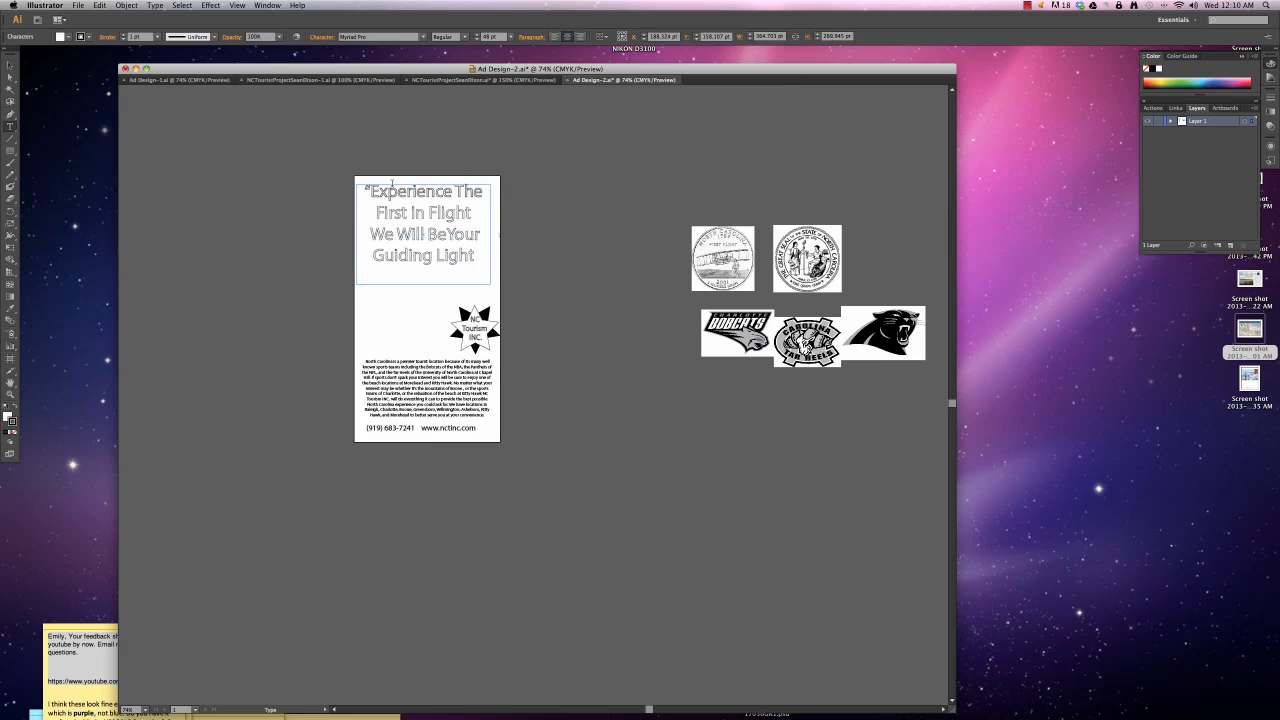
{"action": "double_click", "coordinate": [367, 189]}
{"action": "key", "text": "BackSpace"}
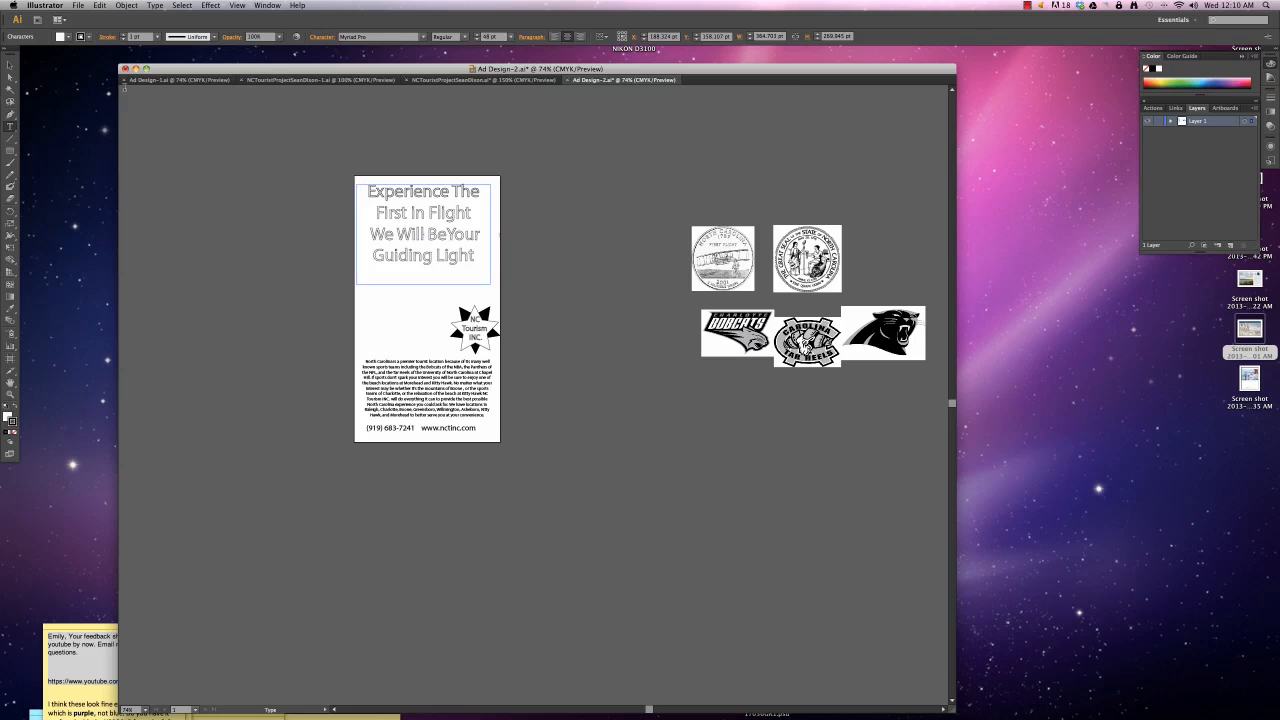
{"action": "left_click", "coordinate": [10, 65]}
{"action": "left_click", "coordinate": [291, 222]}
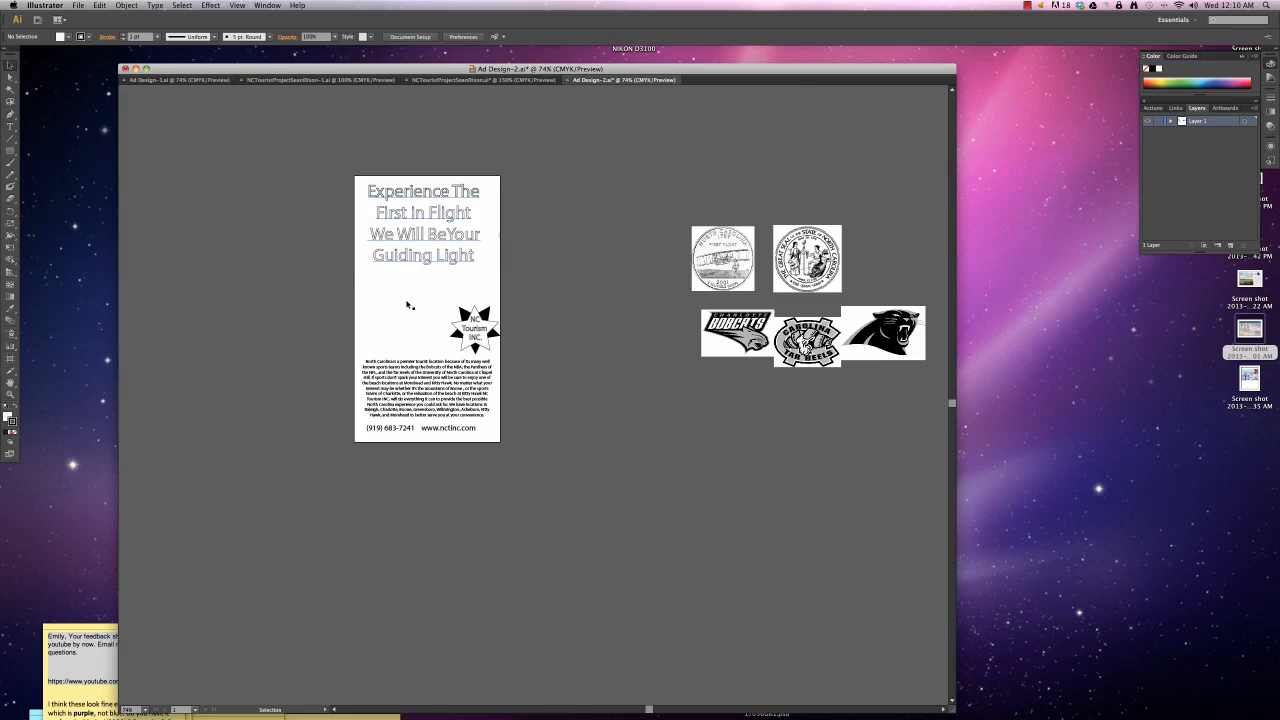